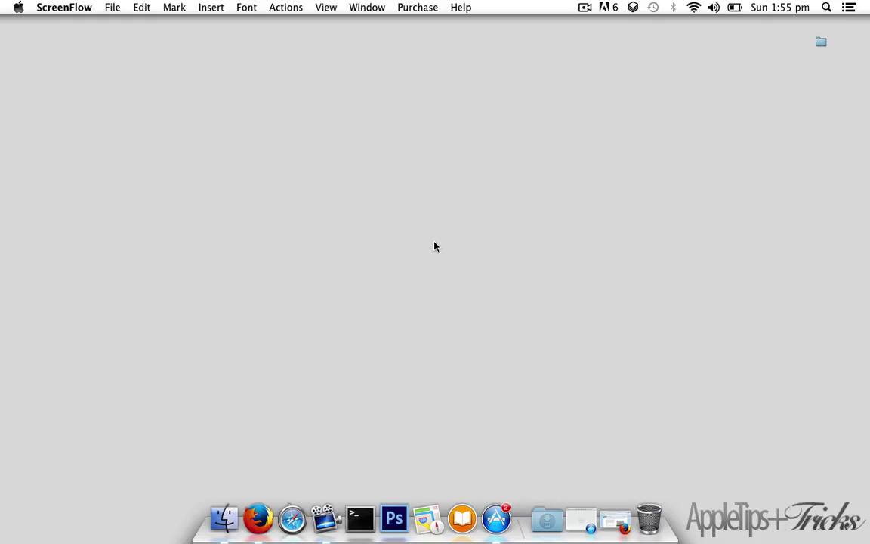
# Switch to Firefox with the OnyX download page on MacUpdate
pyautogui.click(257, 520)
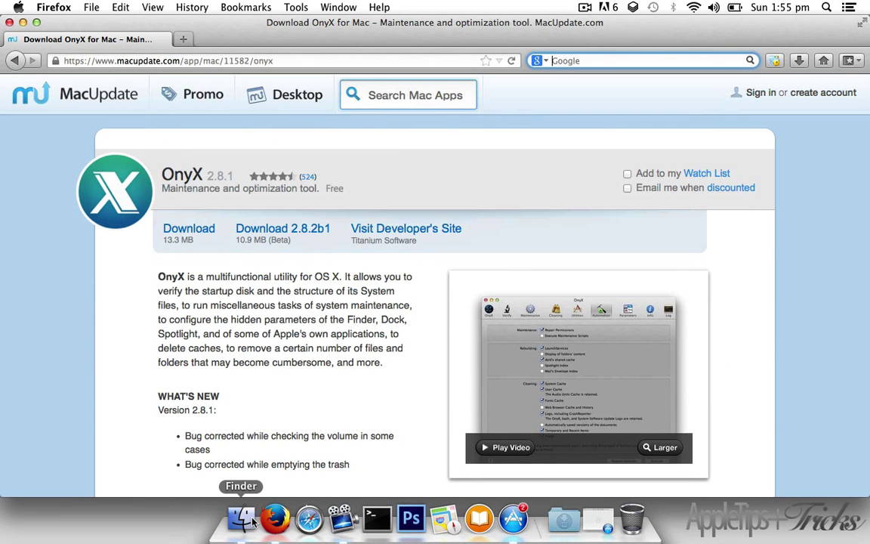
pyautogui.click(227, 61)
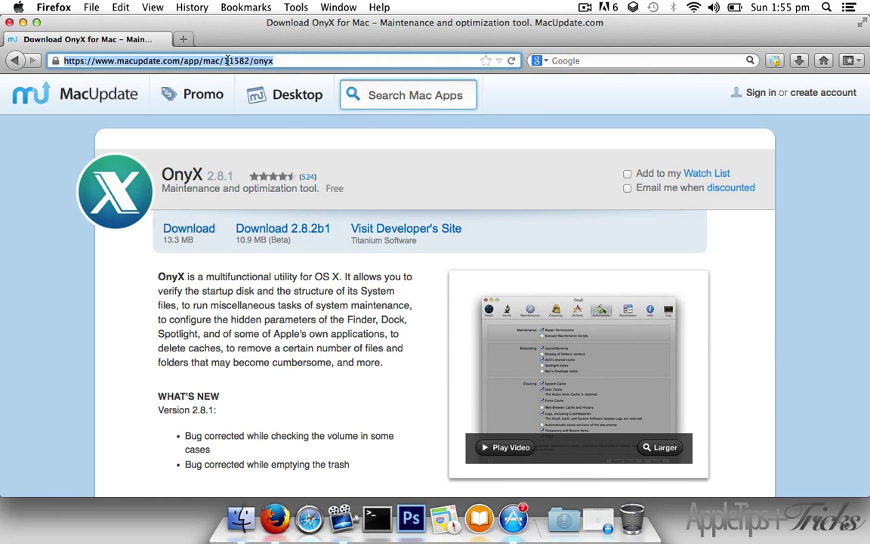
pyautogui.click(258, 317)
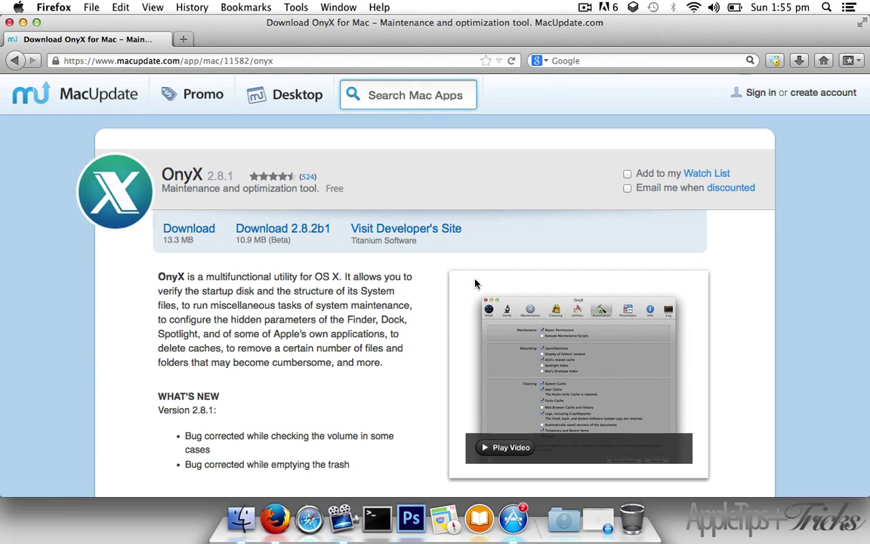
# Look at the developer's Titanium Software site for OnyX and return to the MacUpdate download page
pyautogui.click(355, 230)
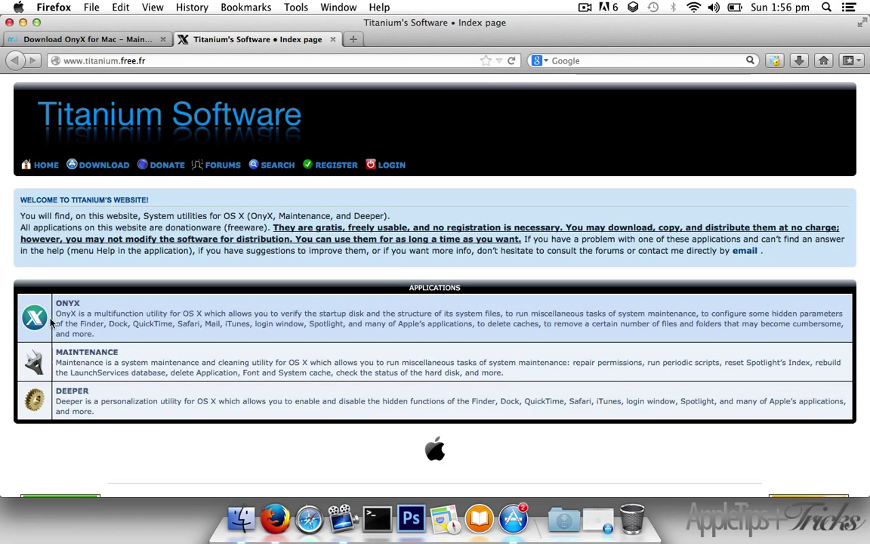
pyautogui.click(83, 39)
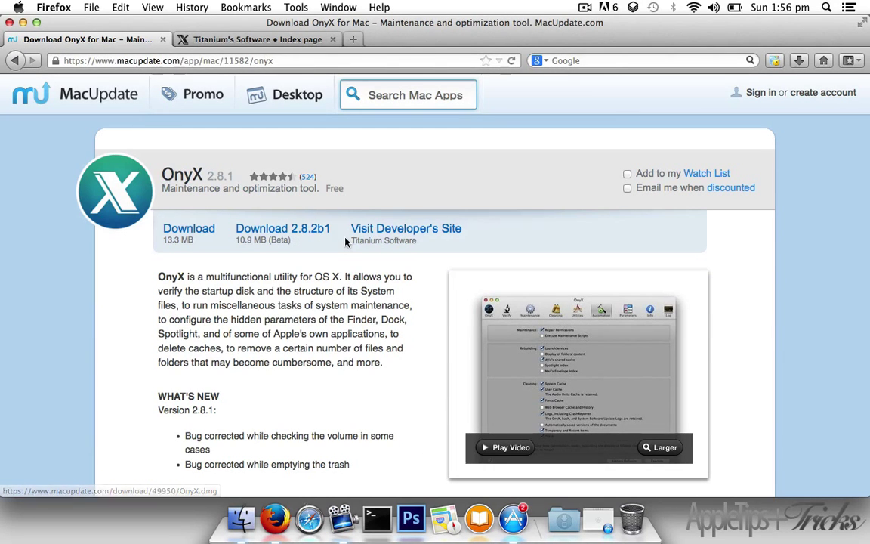
pyautogui.moveTo(280, 237); pyautogui.dragTo(260, 228)
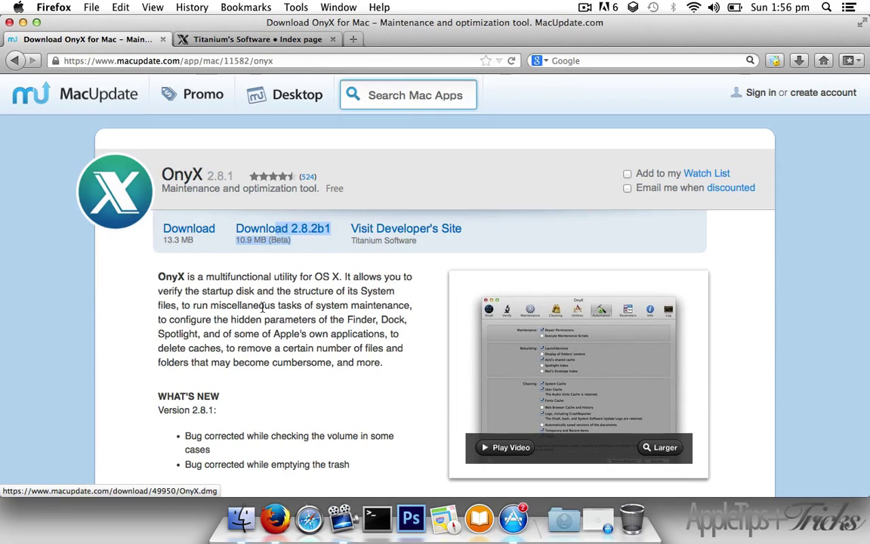
pyautogui.moveTo(177, 219); pyautogui.dragTo(160, 218)
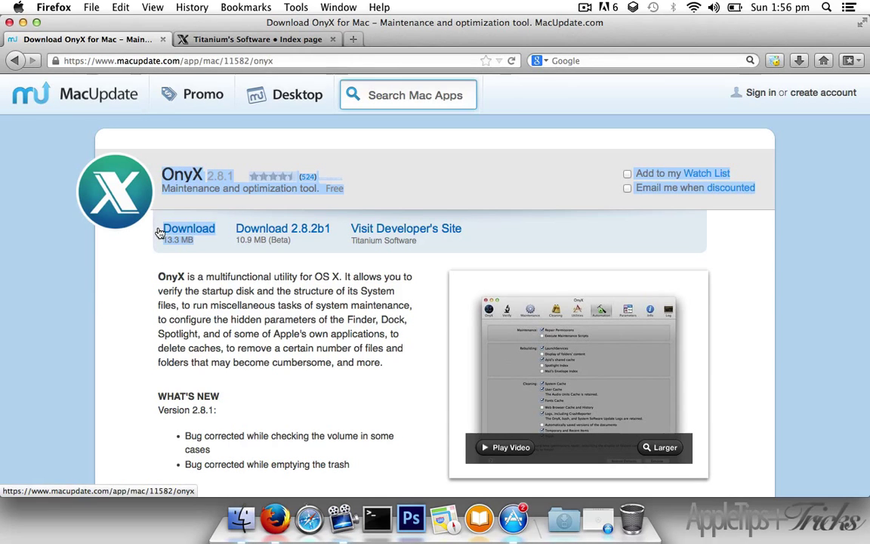
# Download OnyX 2.8.1 from MacUpdate, choosing to open OnyX.dmg with DiskImageMounter
pyautogui.click(189, 230)
pyautogui.click(197, 237)
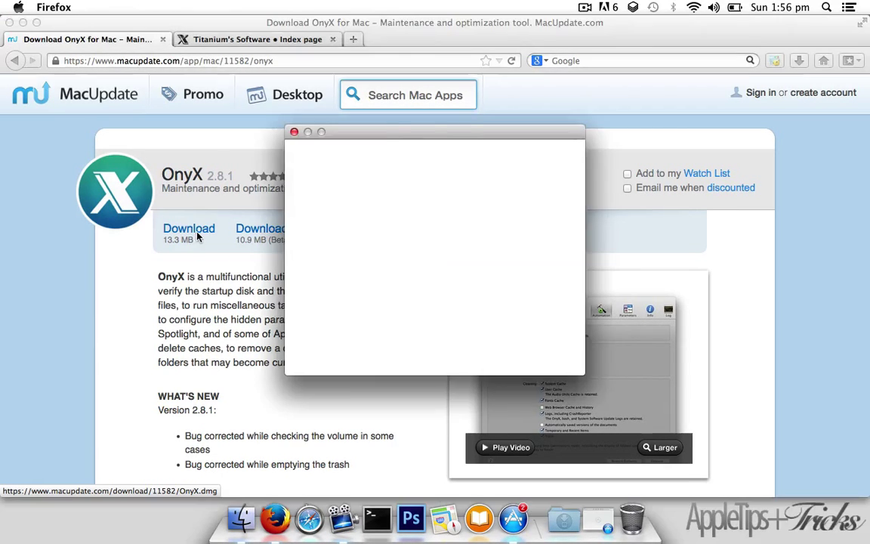
pyautogui.click(316, 269)
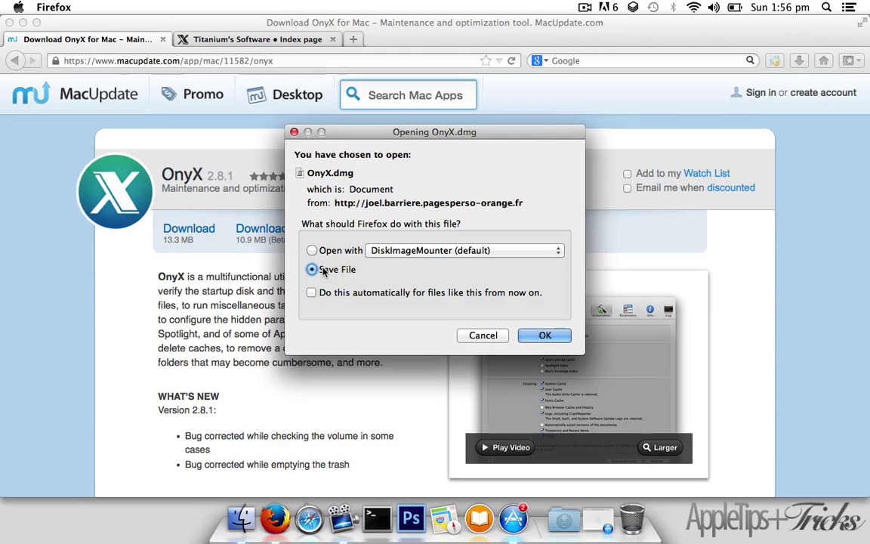
pyautogui.moveTo(372, 136); pyautogui.dragTo(394, 132)
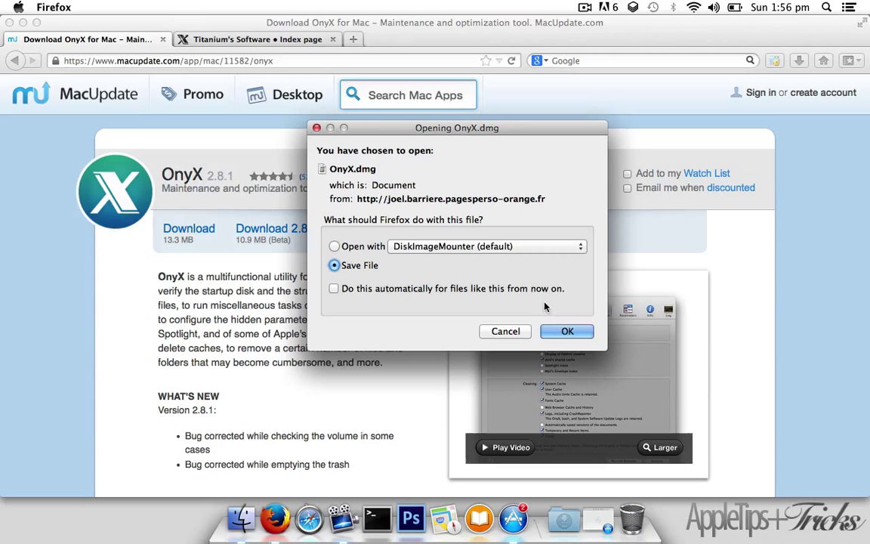
pyautogui.click(370, 247)
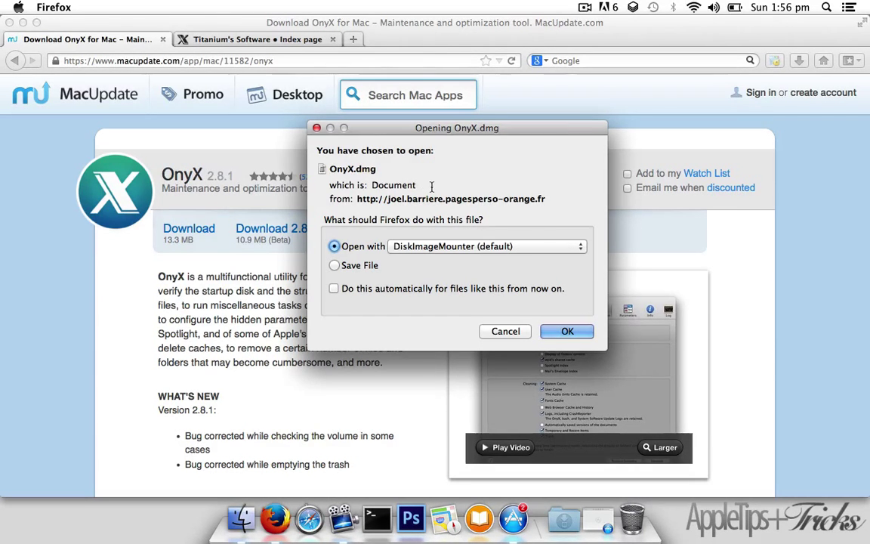
pyautogui.press('Return')
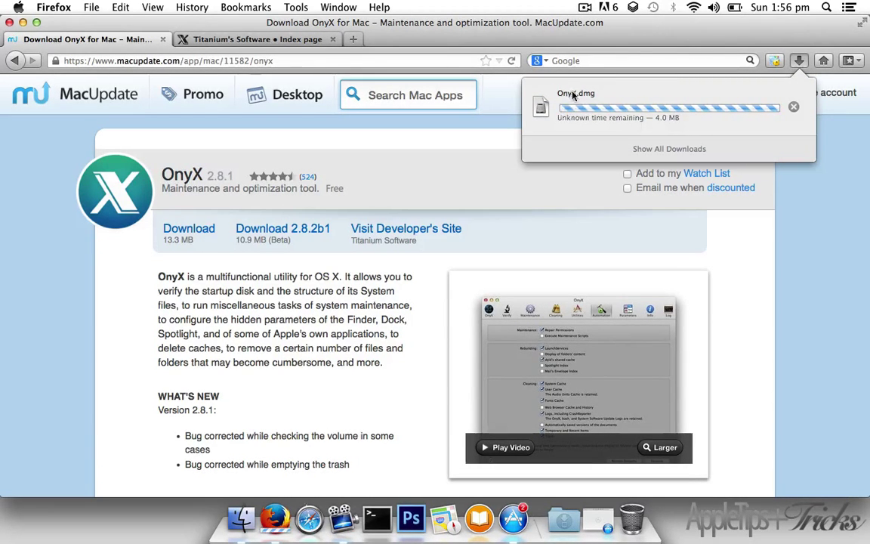
# Check the progress of the OnyX.dmg download
pyautogui.moveTo(596, 123)
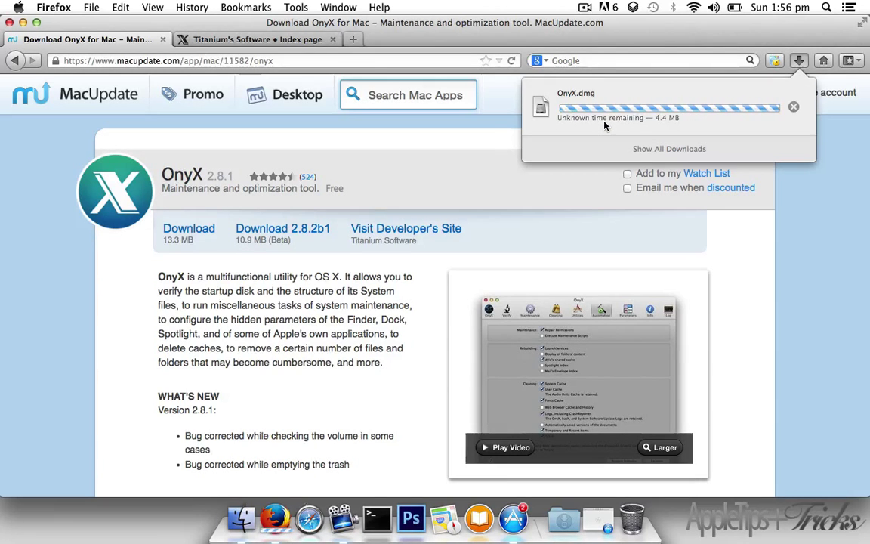
pyautogui.click(799, 60)
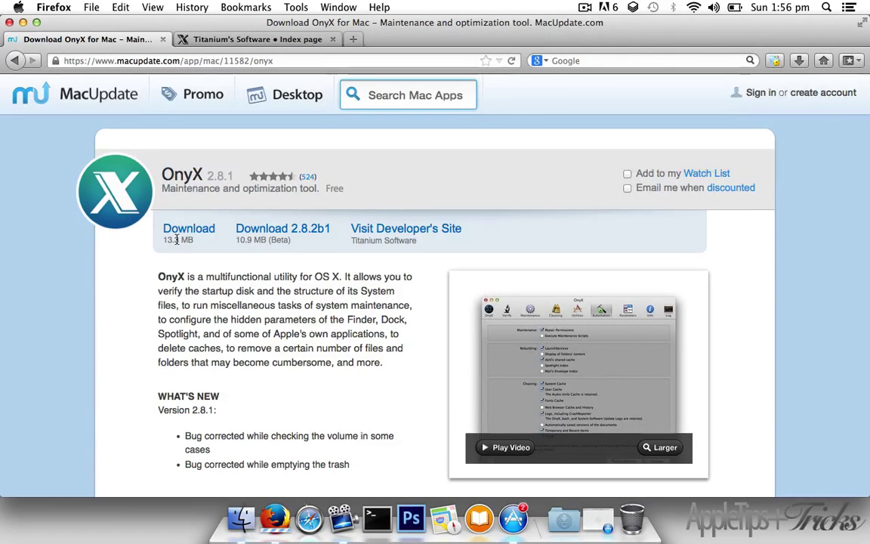
pyautogui.click(799, 60)
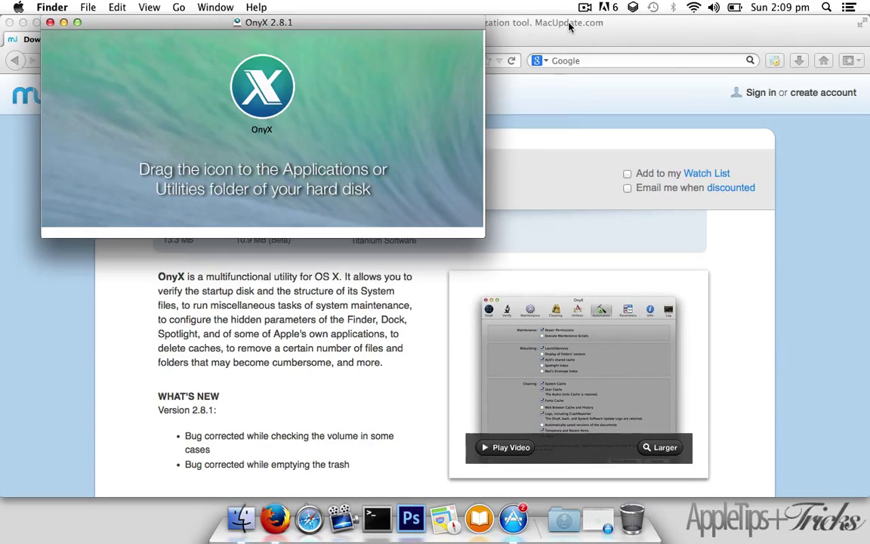
pyautogui.click(262, 87)
pyautogui.moveTo(330, 130); pyautogui.dragTo(352, 150)
pyautogui.moveTo(344, 85); pyautogui.dragTo(343, 179)
pyautogui.moveTo(316, 149); pyautogui.dragTo(323, 110)
# Minimize the Firefox window to leave the OnyX disk image window on the desktop
pyautogui.click(161, 275)
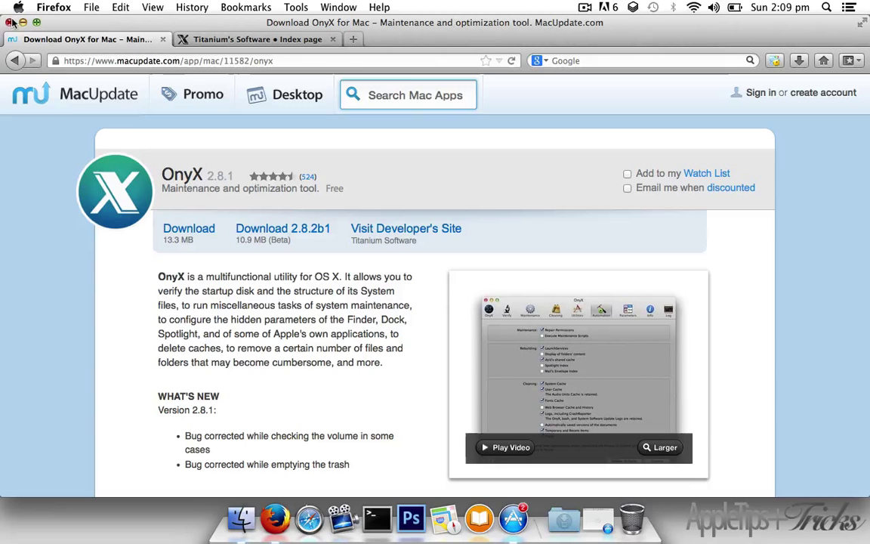
pyautogui.press('super+m')
pyautogui.click(209, 127)
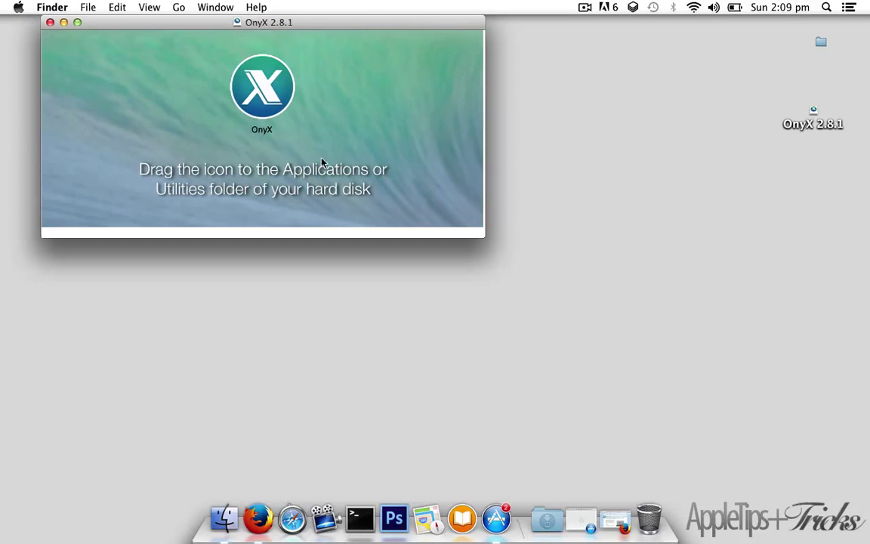
pyautogui.moveTo(296, 162); pyautogui.dragTo(388, 169)
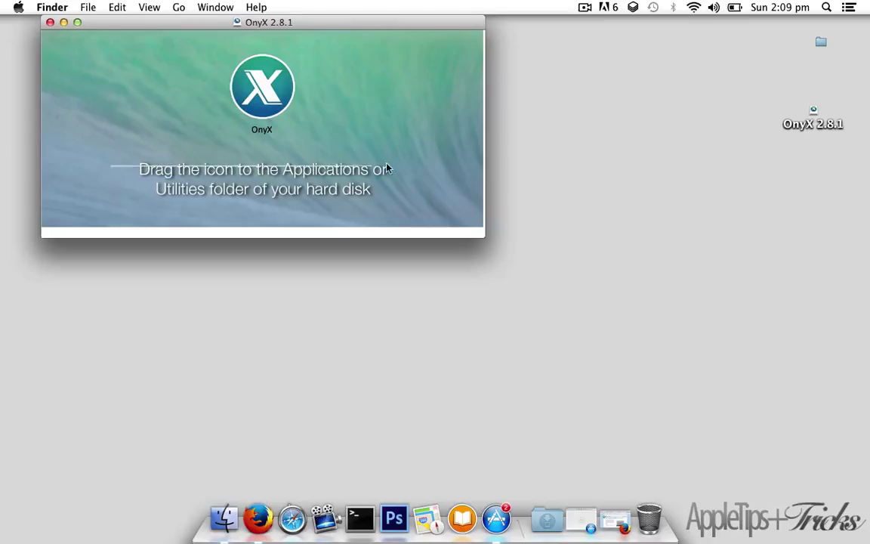
# Open a new Finder window beside the OnyX disk image window and show the home folder in it
pyautogui.click(232, 537)
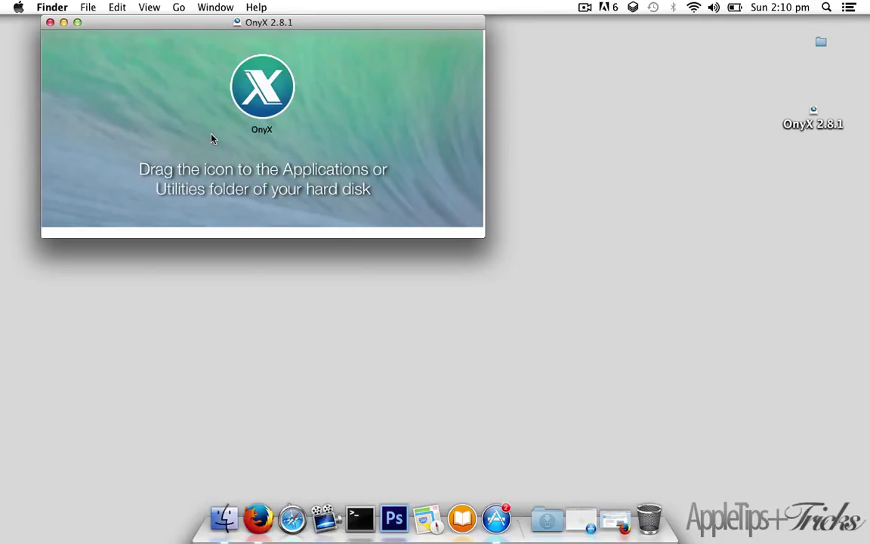
pyautogui.click(89, 8)
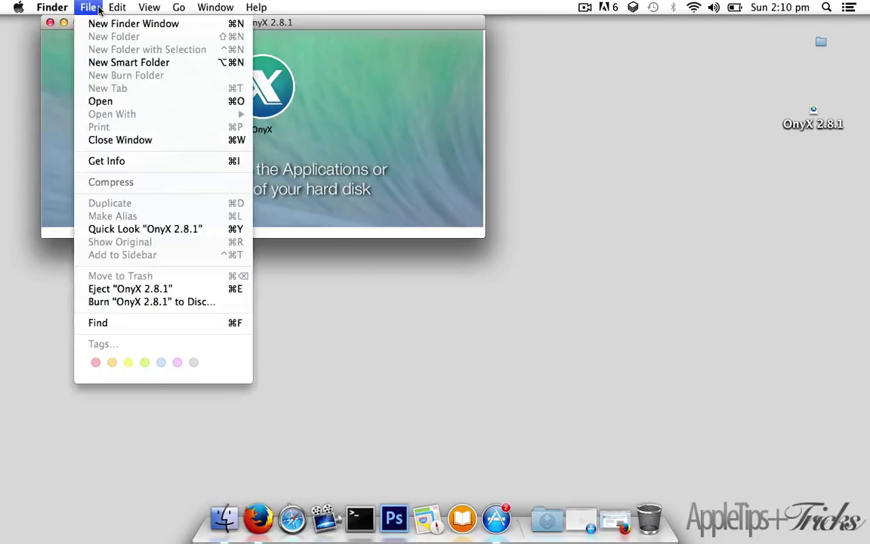
pyautogui.click(104, 26)
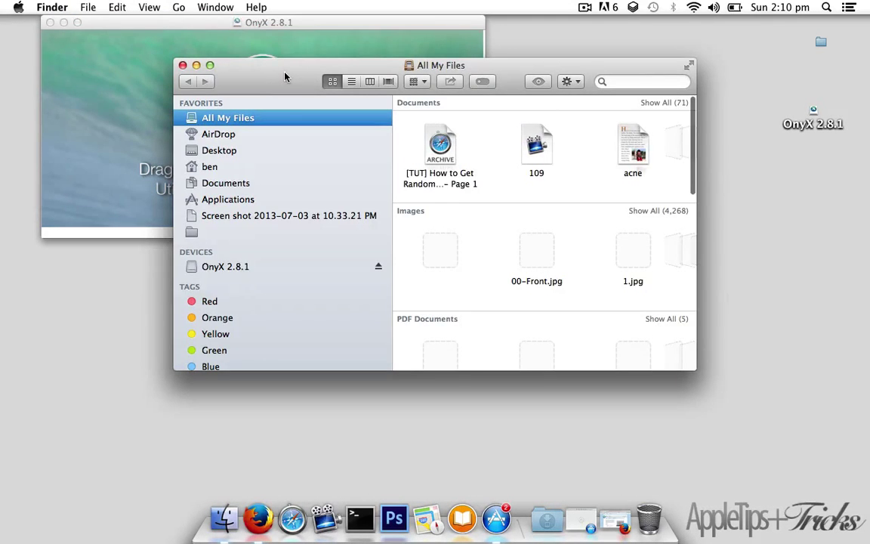
pyautogui.moveTo(287, 78); pyautogui.dragTo(470, 34)
pyautogui.click(418, 123)
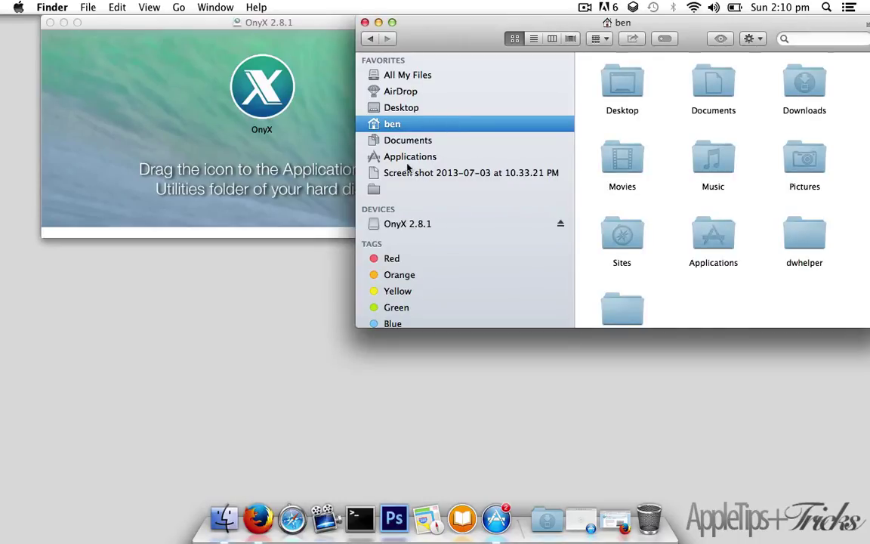
pyautogui.press('XF86MonBrightnessUp')
pyautogui.click(18, 7)
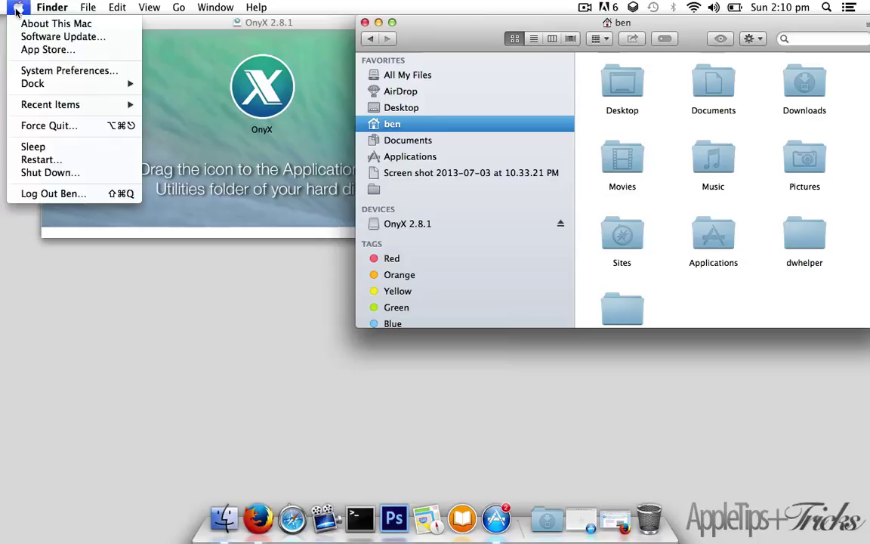
pyautogui.click(18, 7)
pyautogui.click(26, 6)
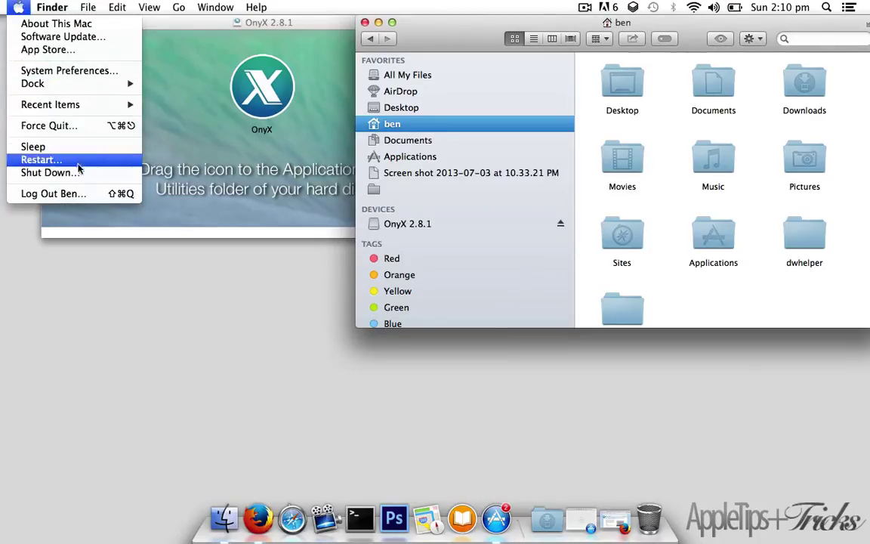
pyautogui.click(428, 132)
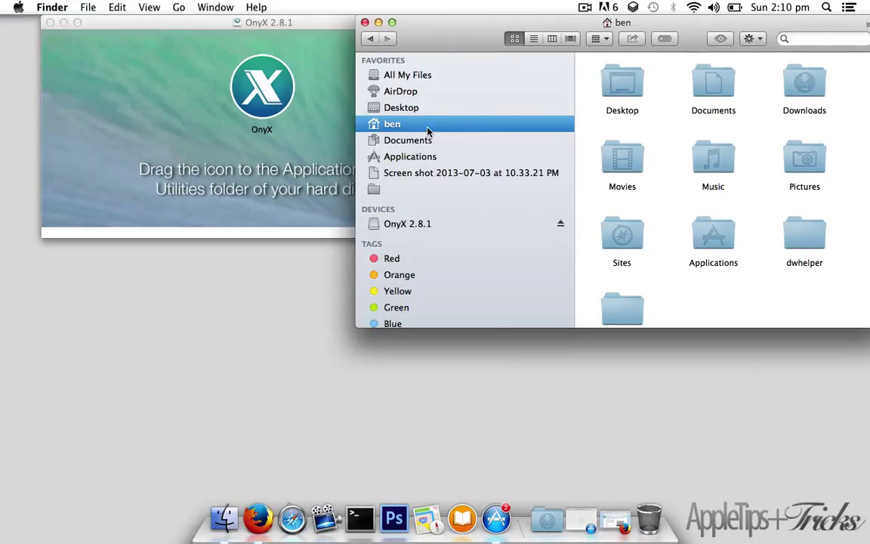
# Show the Applications folder in the Finder window and copy the OnyX app from the disk image into it
pyautogui.click(703, 234)
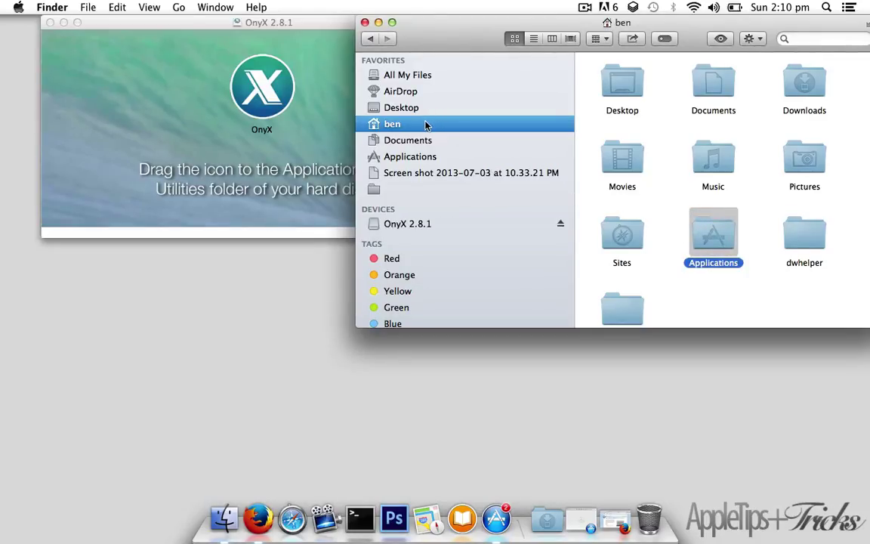
pyautogui.click(408, 157)
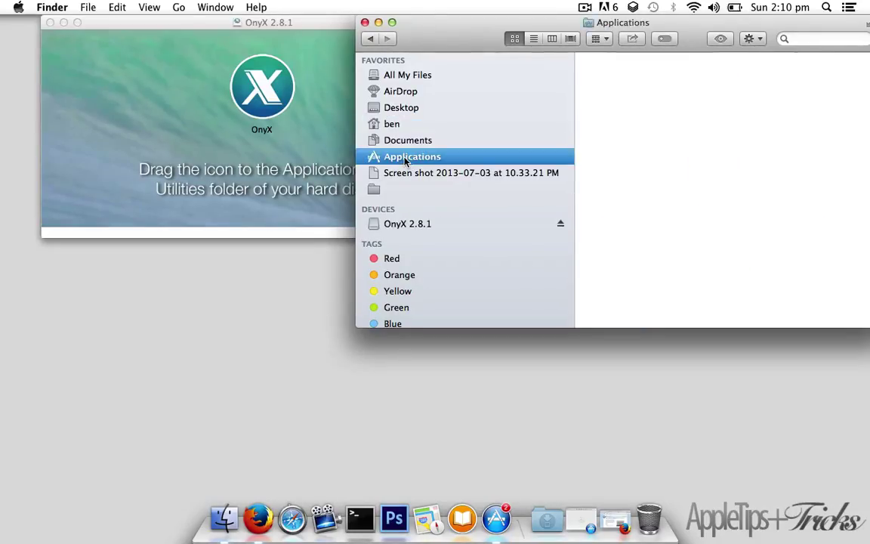
pyautogui.click(224, 153)
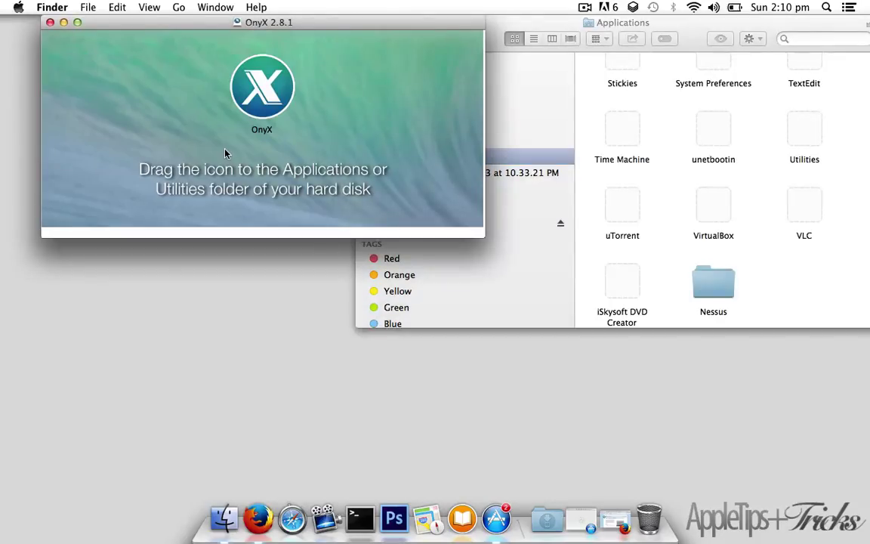
pyautogui.click(255, 91)
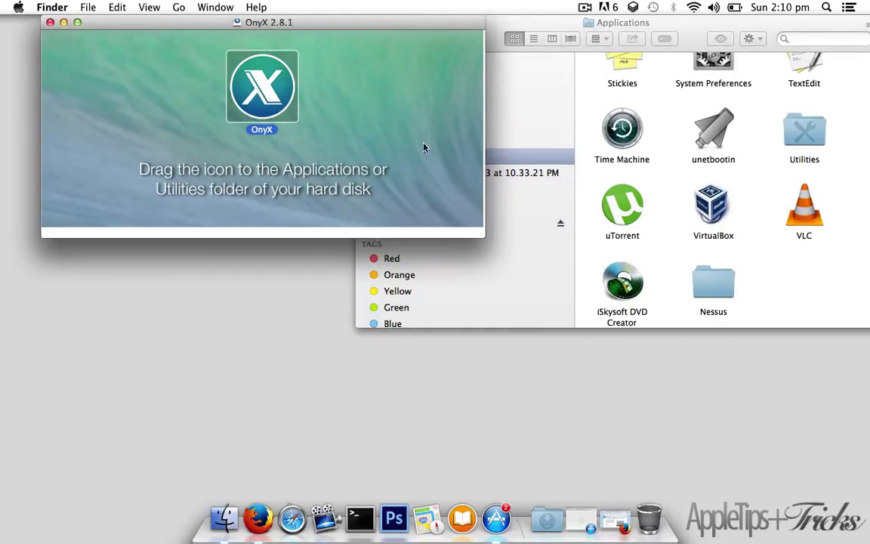
pyautogui.moveTo(262, 87); pyautogui.dragTo(790, 283)
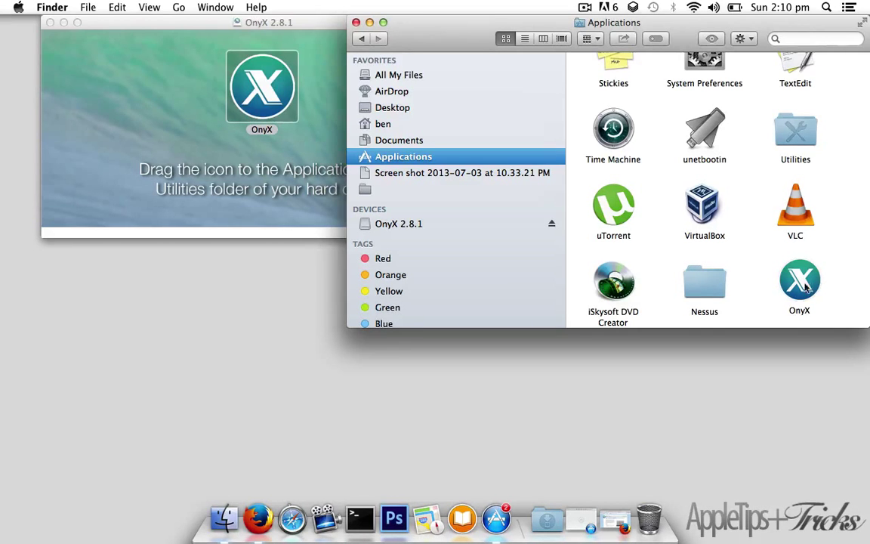
# Close the OnyX disk image window and eject the OnyX 2.8.1 volume from the desktop
pyautogui.click(47, 23)
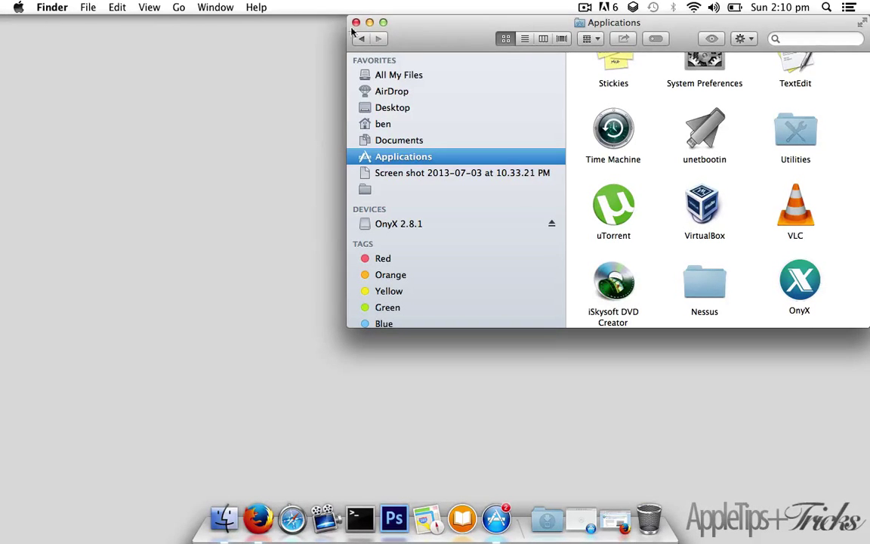
pyautogui.moveTo(382, 43); pyautogui.dragTo(148, 89)
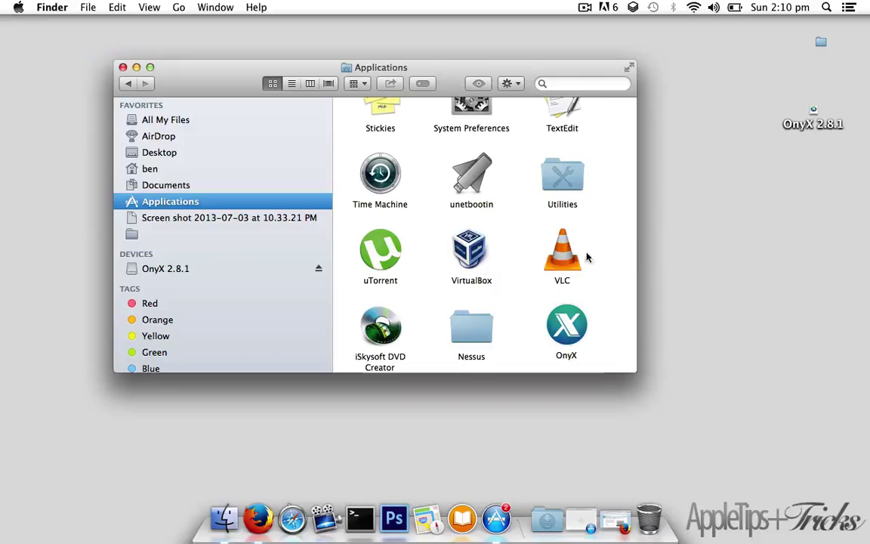
pyautogui.moveTo(810, 123); pyautogui.dragTo(660, 538)
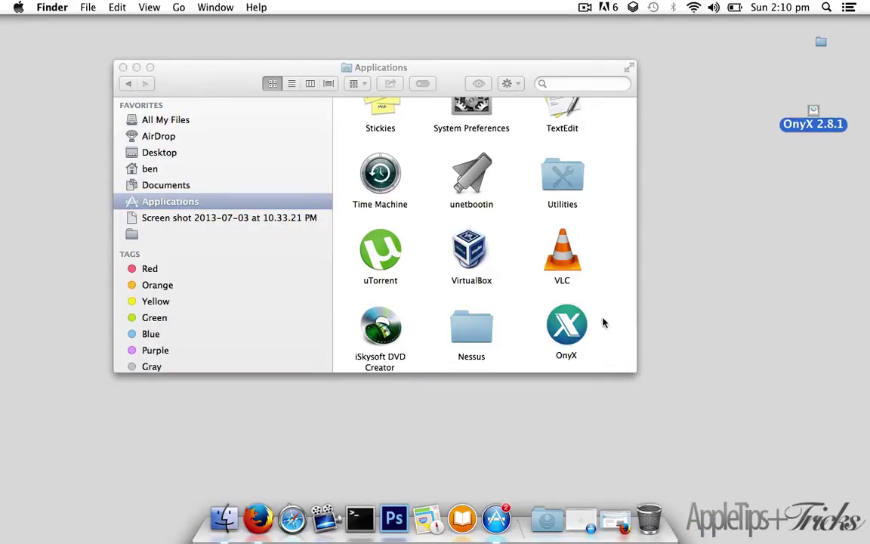
pyautogui.click(606, 287)
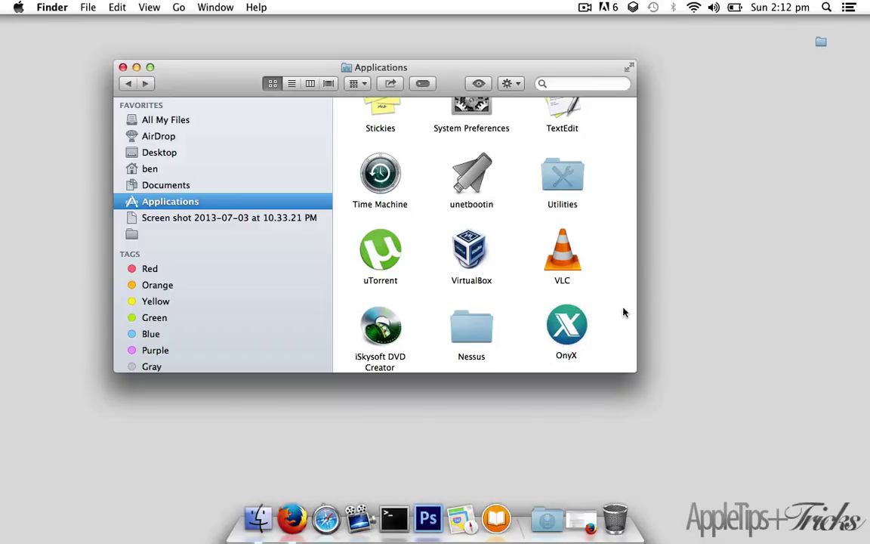
# Try to open OnyX from the Applications folder and check the OS X build in the About This Mac window
pyautogui.doubleClick(581, 325)
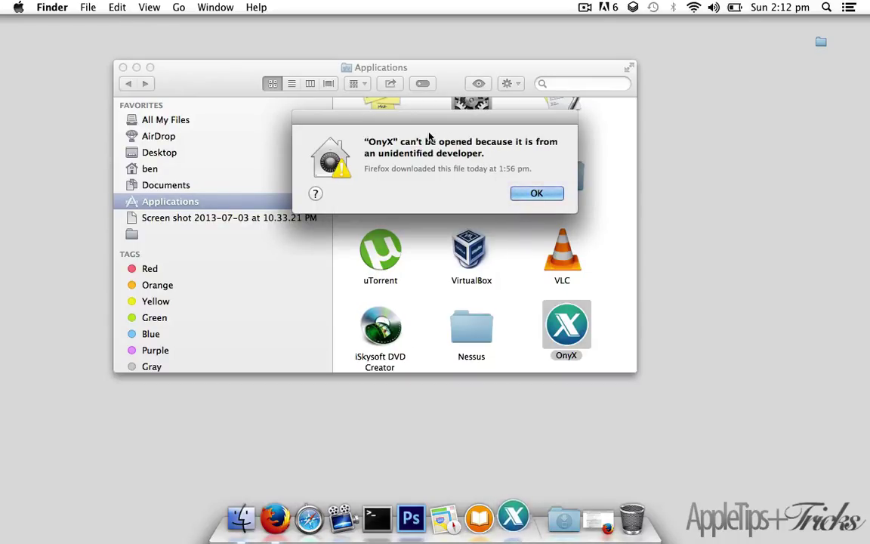
pyautogui.click(3, 6)
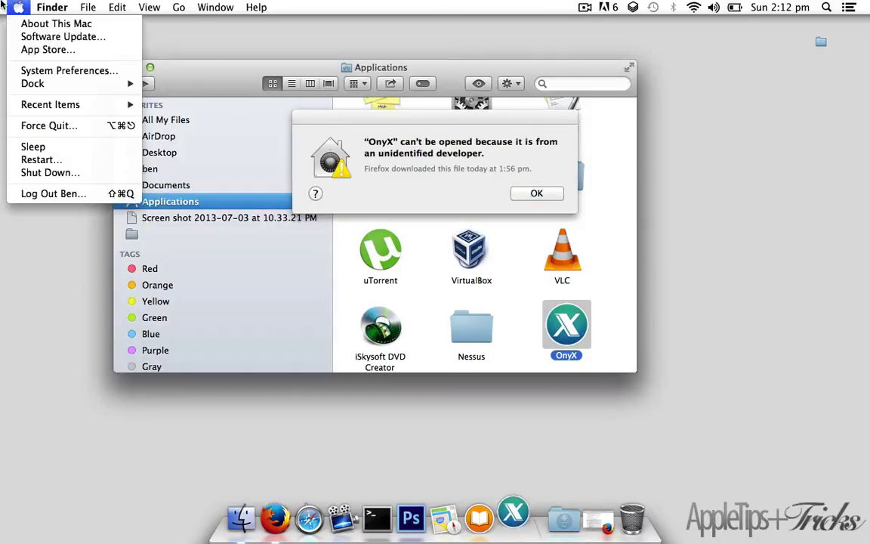
pyautogui.click(26, 27)
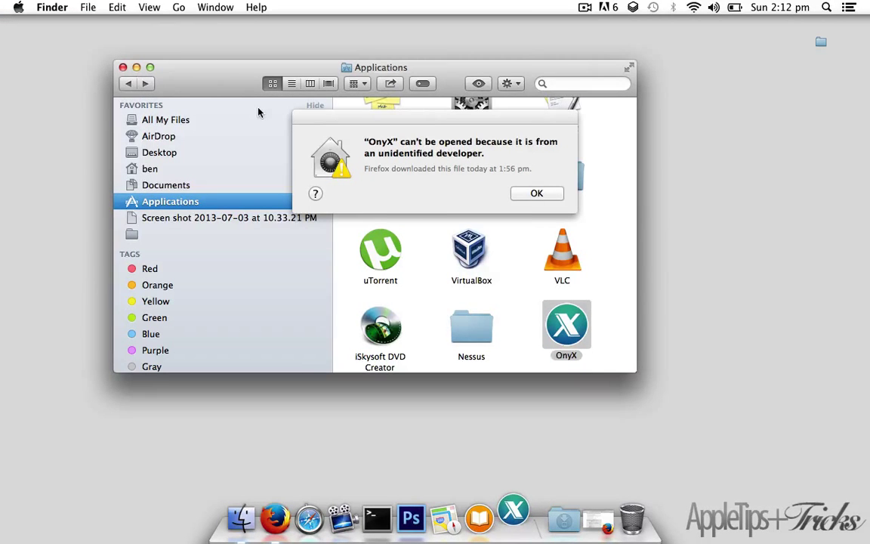
pyautogui.click(452, 188)
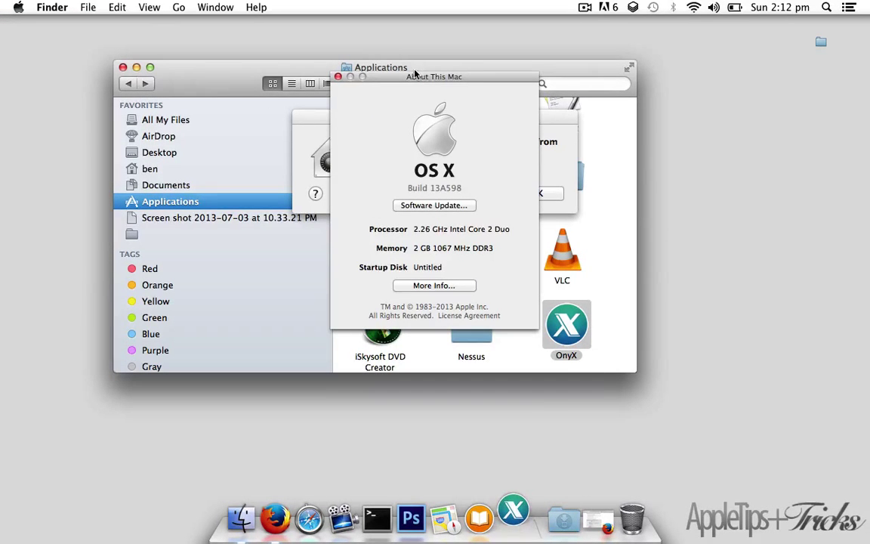
pyautogui.moveTo(415, 73); pyautogui.dragTo(736, 77)
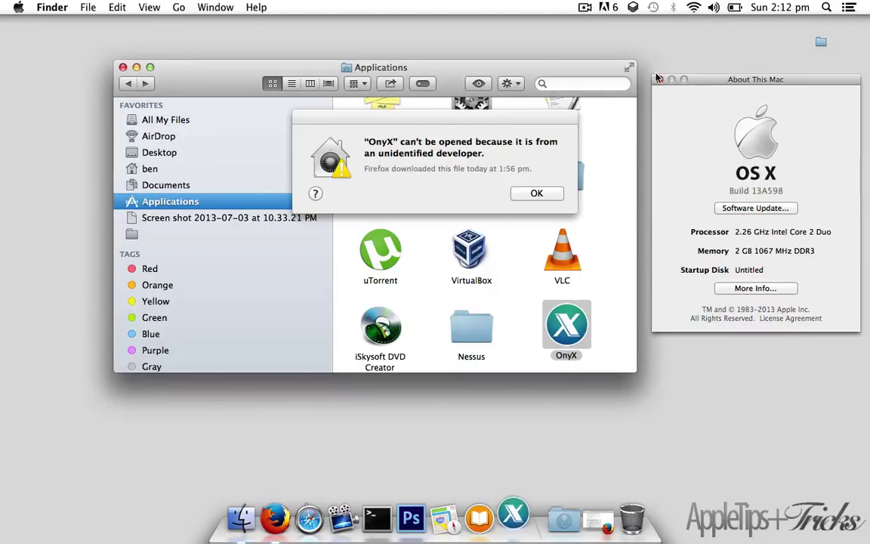
pyautogui.click(660, 80)
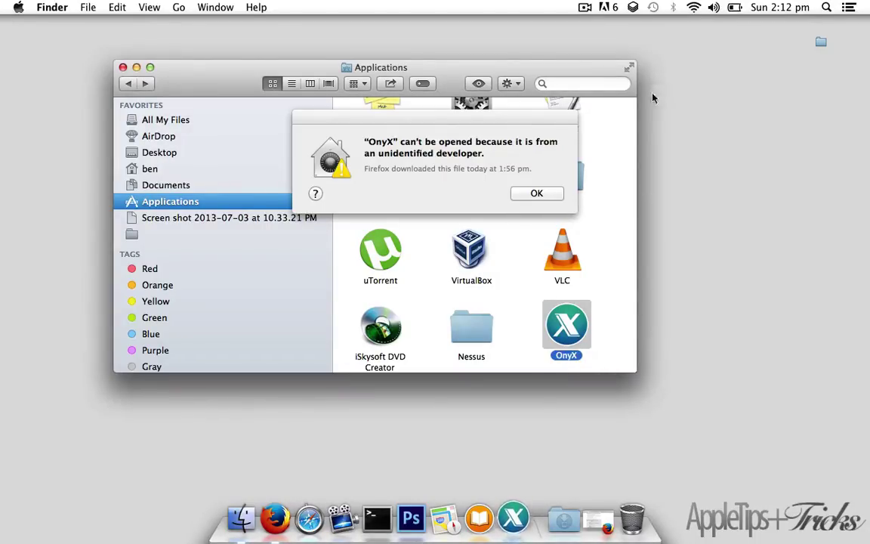
# Dismiss the blocked-app alert and open OnyX again with the Open command that allows overriding the unidentified-developer restriction, confirming the opening
pyautogui.click(504, 144)
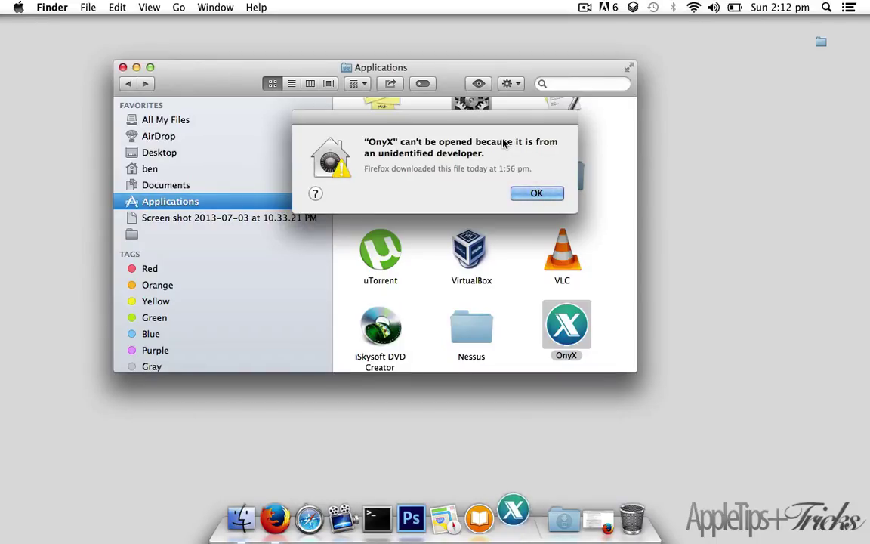
pyautogui.press('Return')
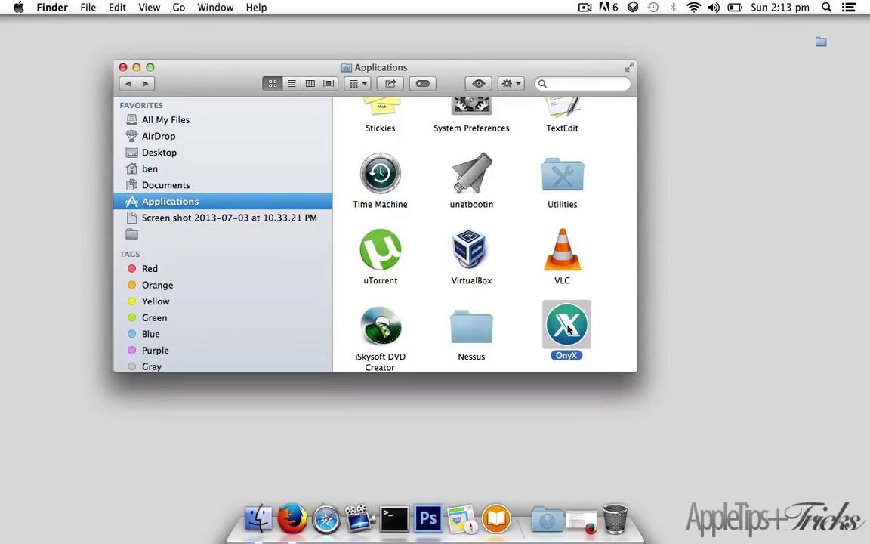
pyautogui.rightClick(569, 326)
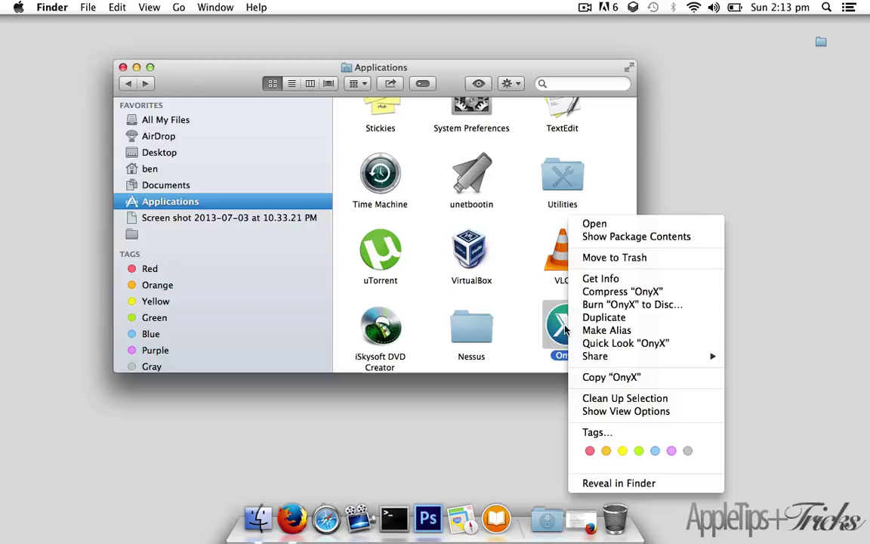
pyautogui.click(559, 325)
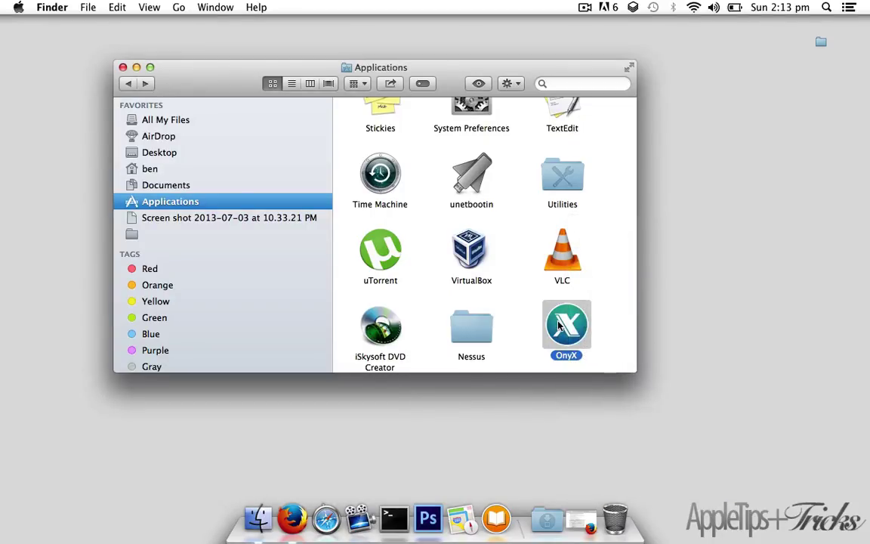
pyautogui.keyDown('super'); pyautogui.click(563, 325); pyautogui.keyUp('super')
pyautogui.click(565, 325)
pyautogui.keyDown('super'); pyautogui.click(565, 325); pyautogui.keyUp('super')
pyautogui.rightClick(567, 325)
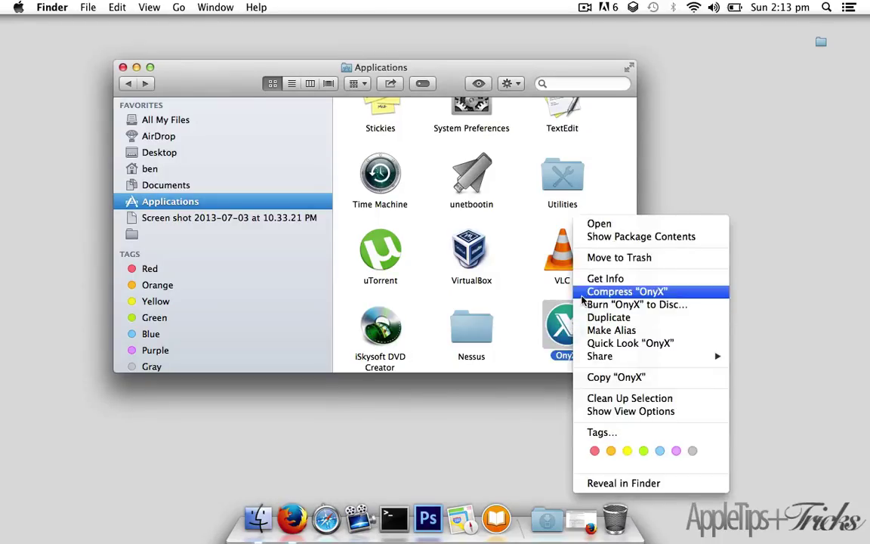
pyautogui.click(599, 223)
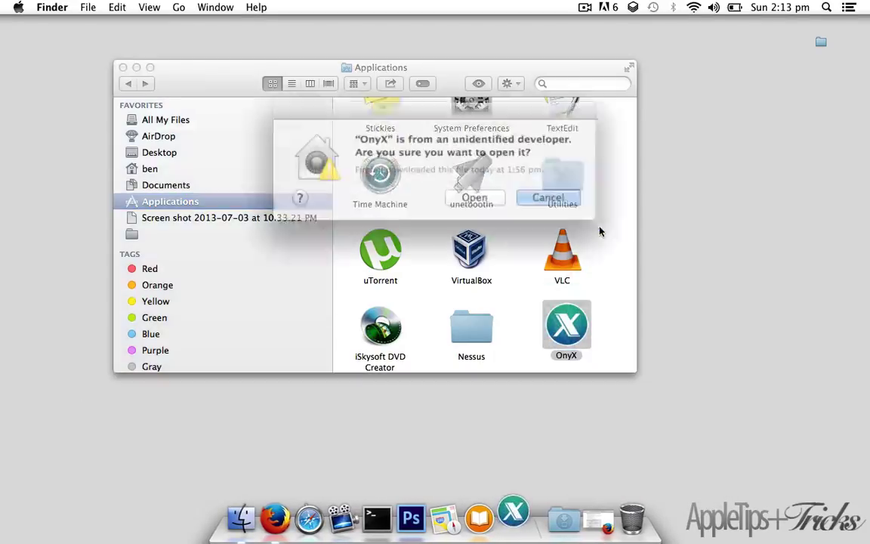
pyautogui.click(471, 194)
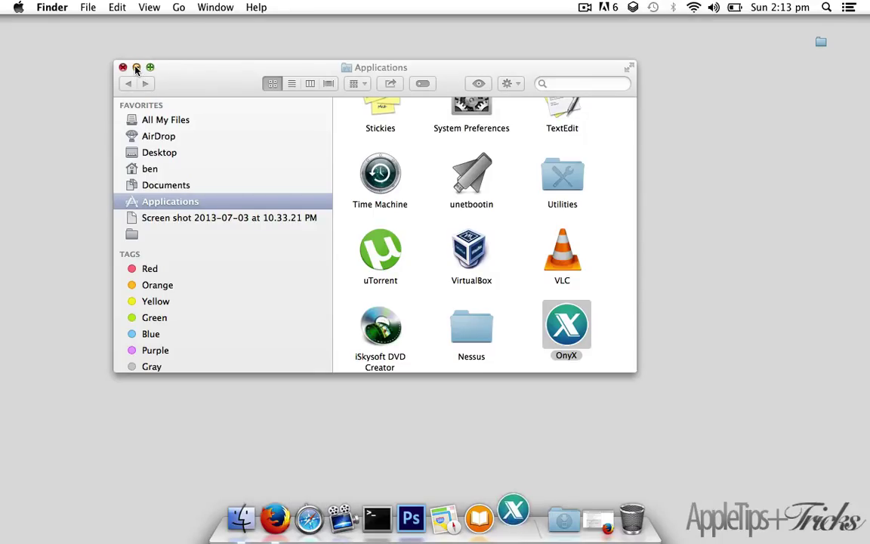
# Minimize the Applications window and authenticate OnyX with the administrator password
pyautogui.click(137, 68)
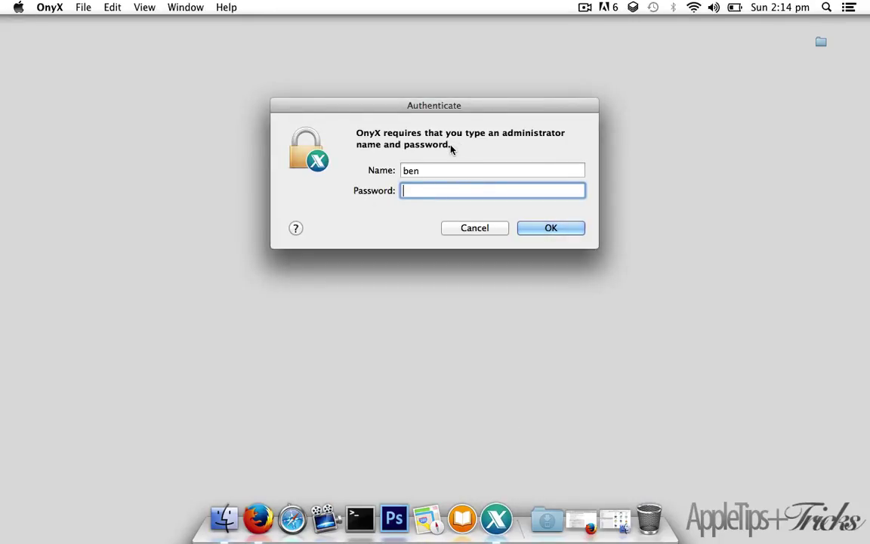
pyautogui.write('**************')
pyautogui.press('Return')
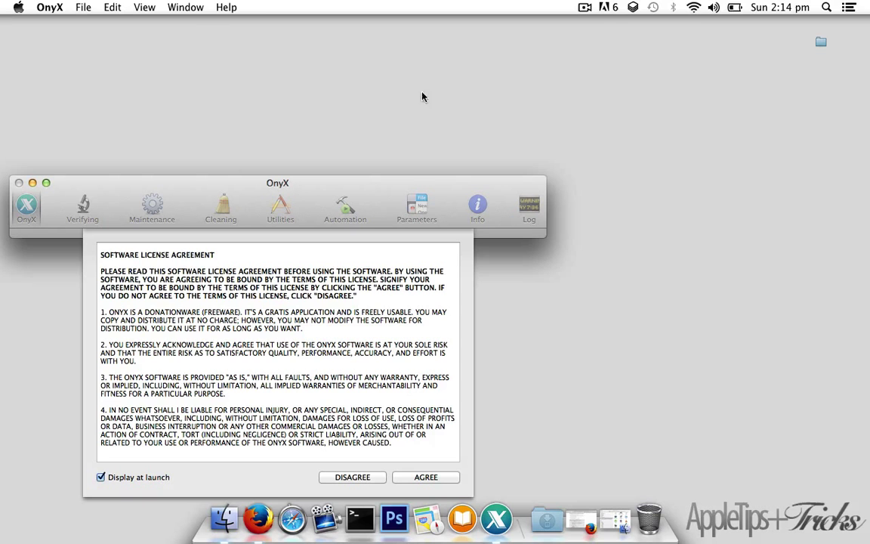
# Turn off displaying the OnyX software license agreement at launch and accept its terms
pyautogui.moveTo(278, 181); pyautogui.dragTo(458, 48)
pyautogui.moveTo(331, 260); pyautogui.dragTo(372, 260)
pyautogui.tripleClick(367, 253)
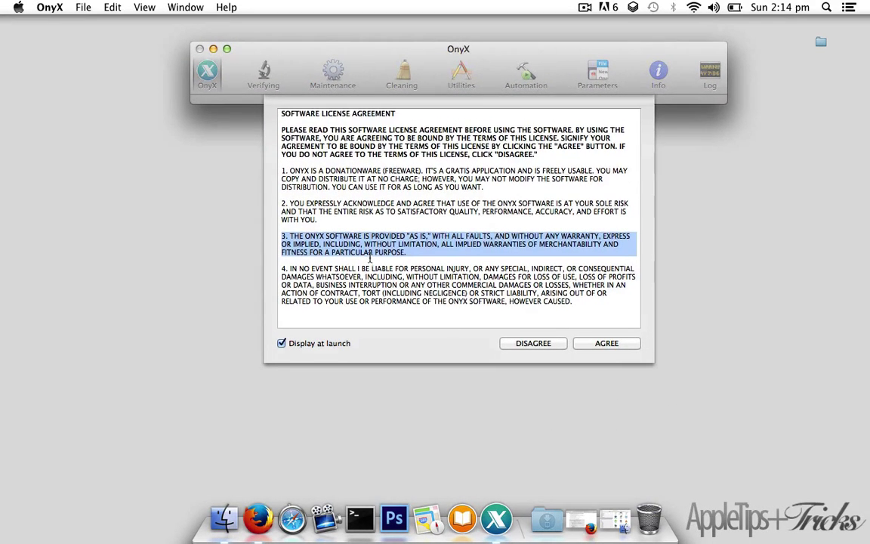
pyautogui.tripleClick(417, 186)
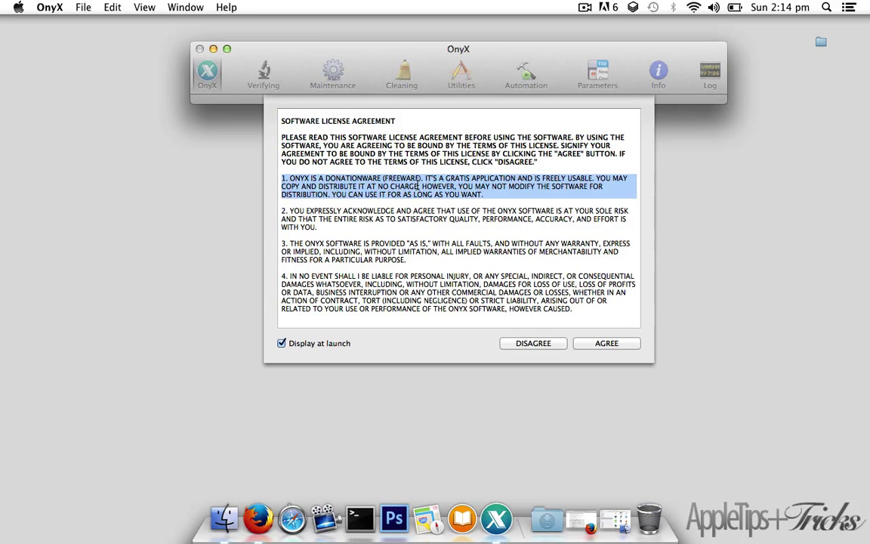
pyautogui.click(371, 162)
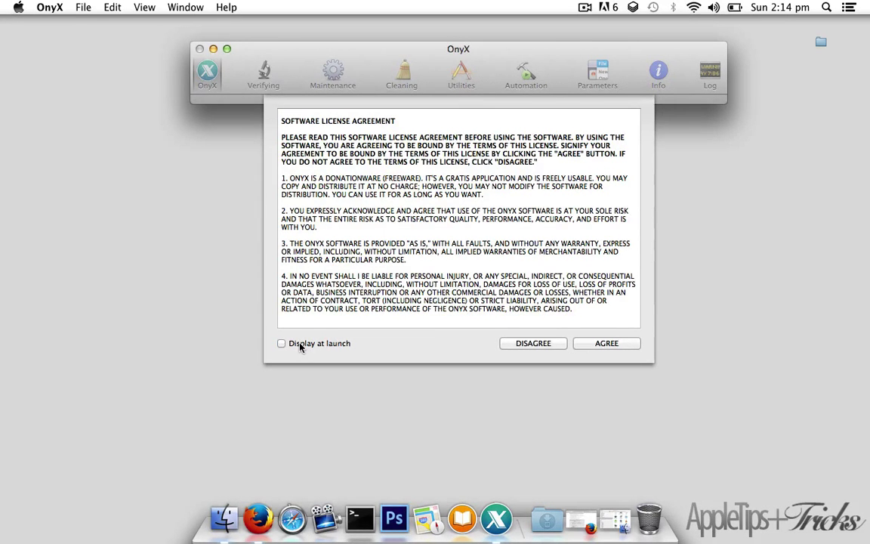
pyautogui.click(608, 344)
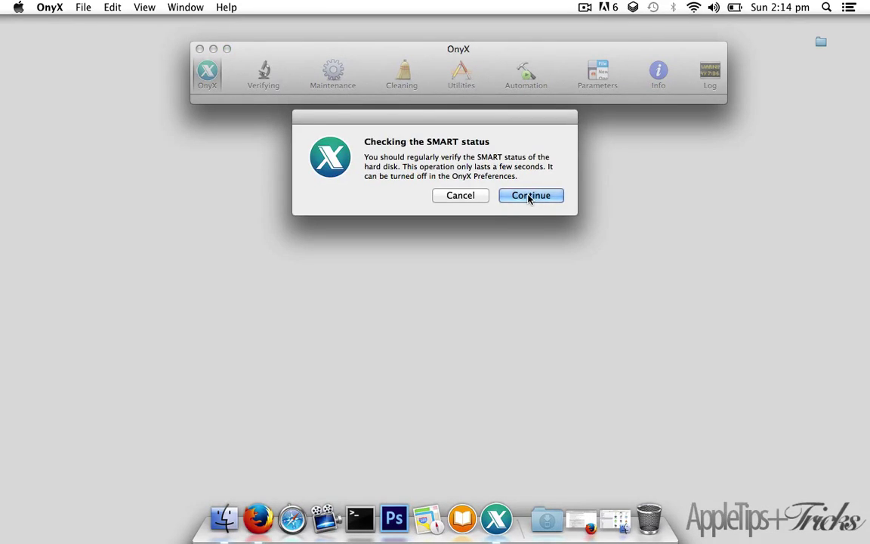
# Let OnyX check the hard disk's SMART status and verify the structure of the startup volume
pyautogui.click(531, 196)
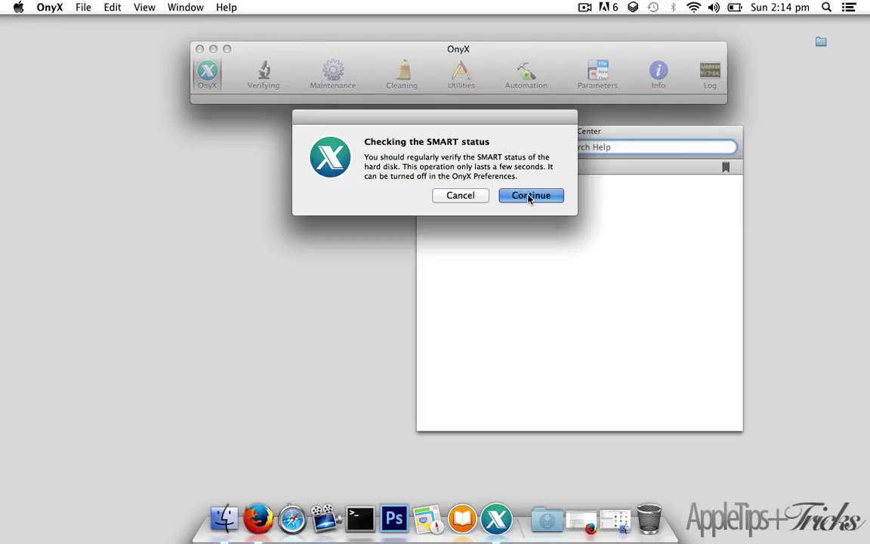
pyautogui.click(424, 130)
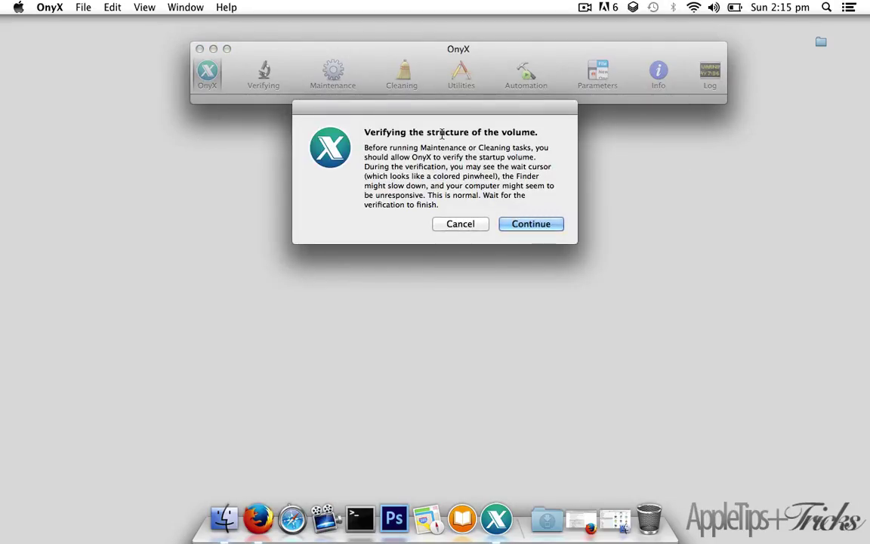
pyautogui.tripleClick(442, 133)
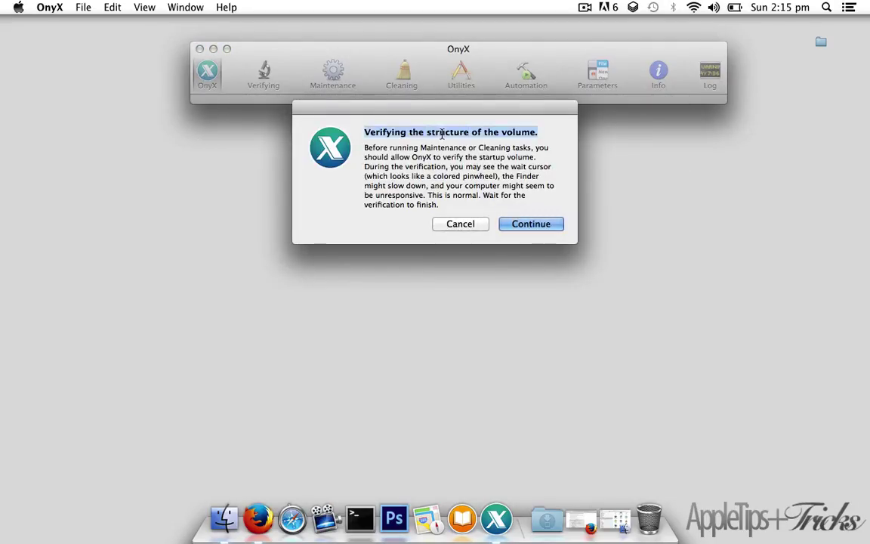
pyautogui.click(509, 225)
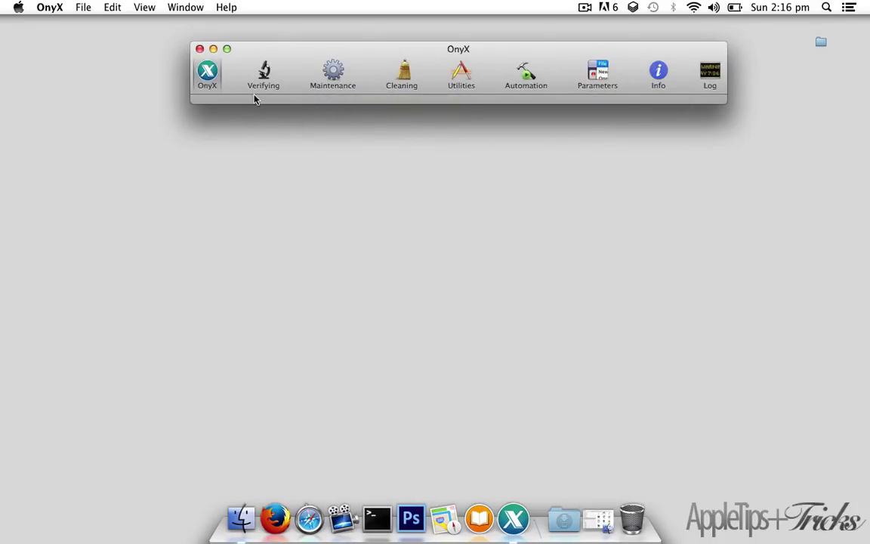
# Open the OnyX Cleaning section and review which System, User and Internet items are set for deletion
pyautogui.click(337, 72)
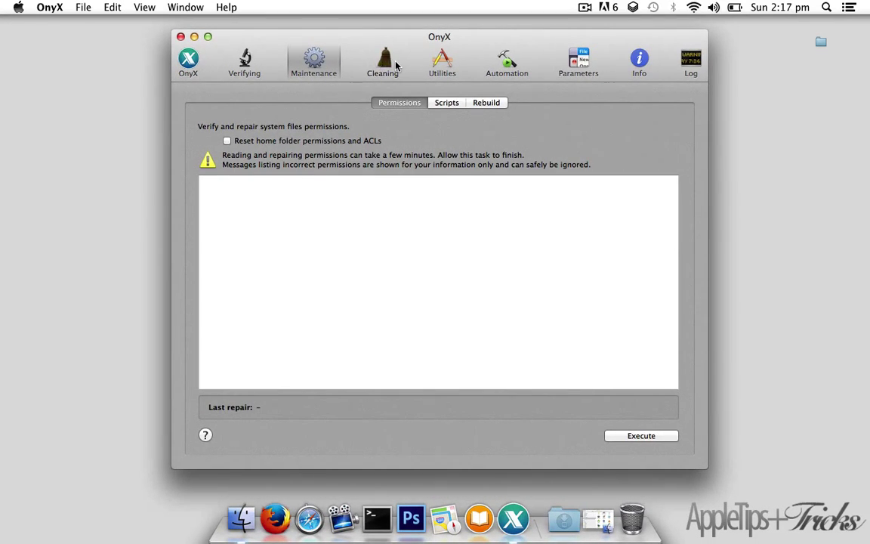
pyautogui.click(393, 65)
pyautogui.press('F2')
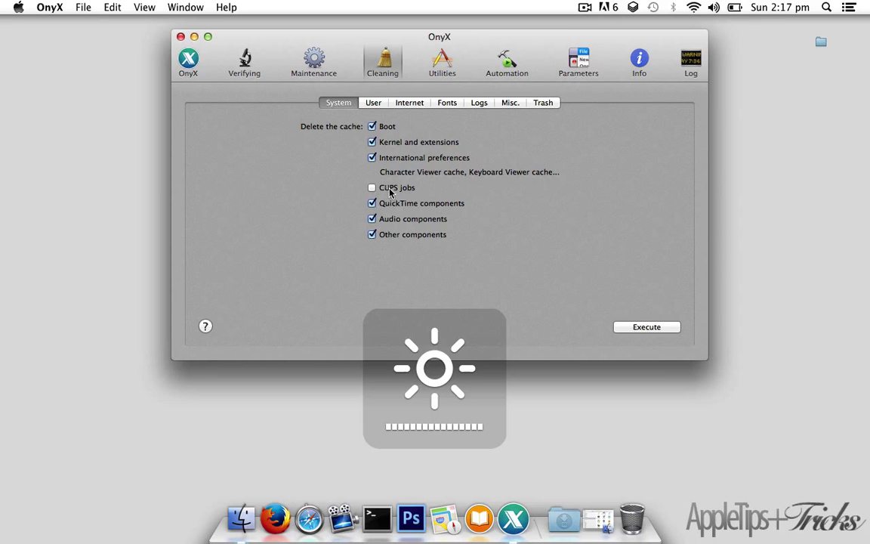
pyautogui.click(387, 66)
pyautogui.click(387, 67)
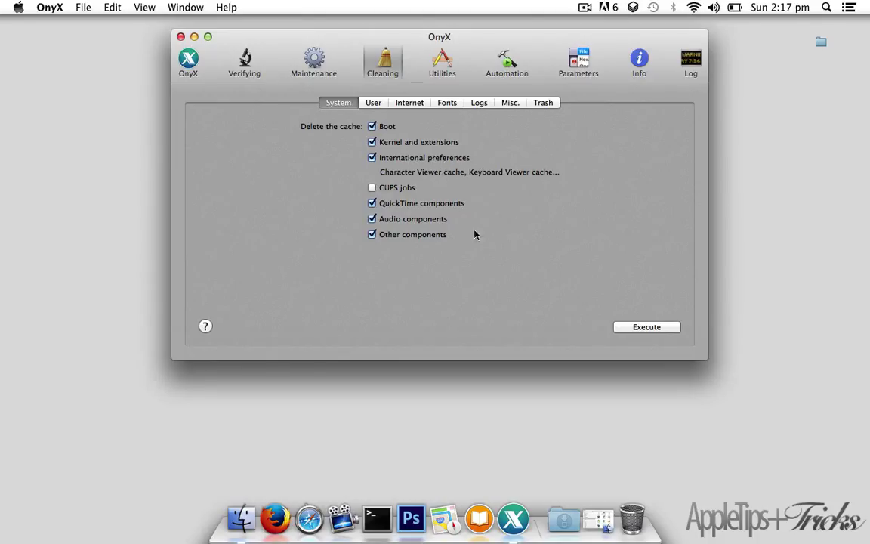
pyautogui.click(375, 104)
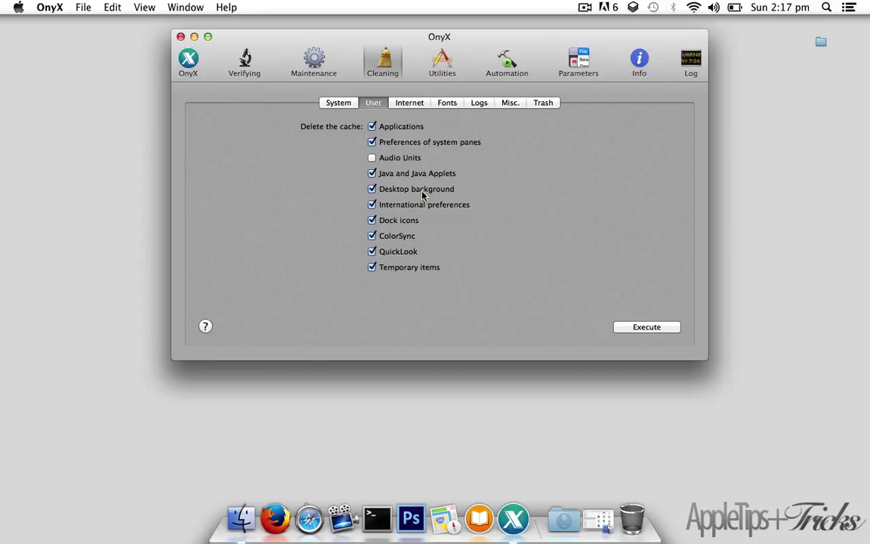
pyautogui.click(422, 107)
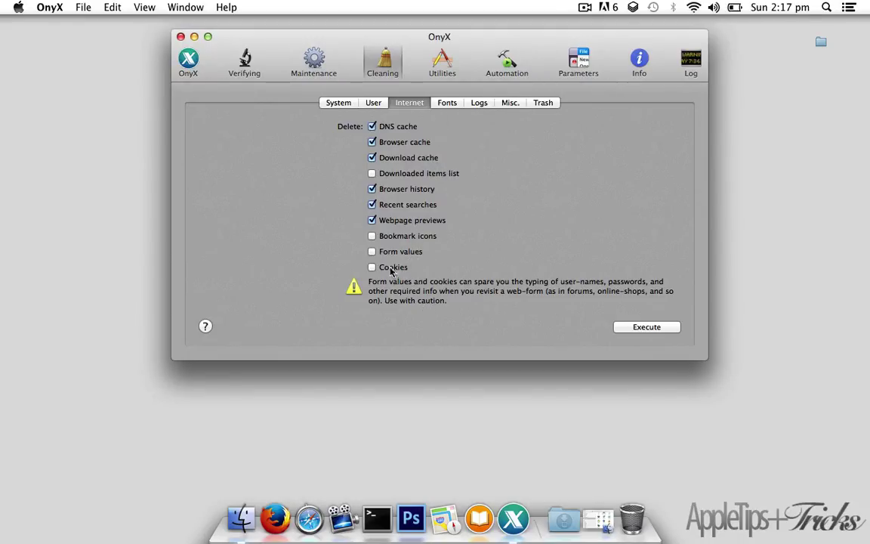
# Exclude the System, Users, and Apple applications font cache from cleaning, and review the Logs and Misc. deletion options
pyautogui.click(445, 104)
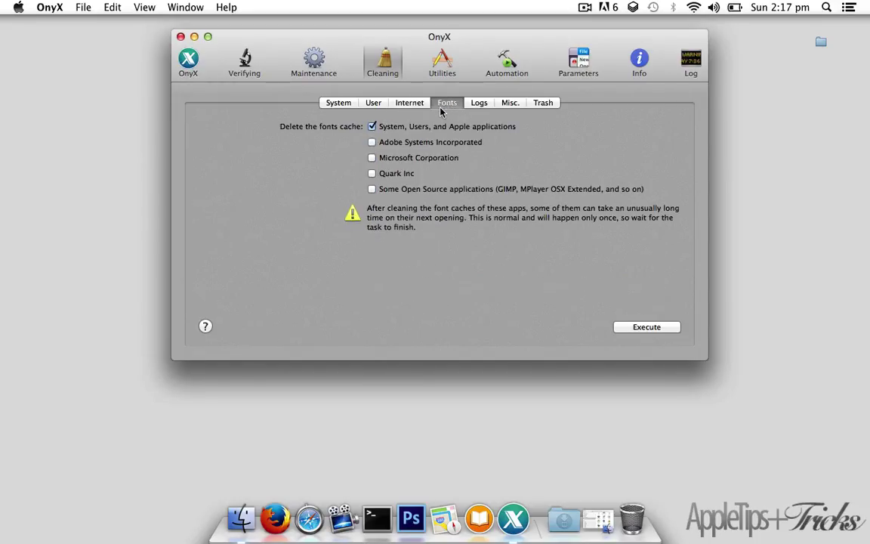
pyautogui.click(370, 128)
pyautogui.click(483, 103)
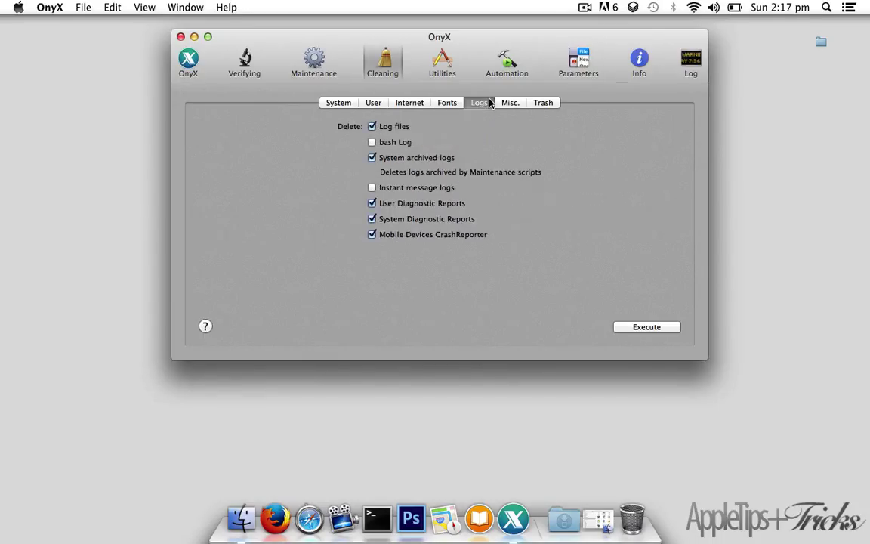
pyautogui.click(442, 102)
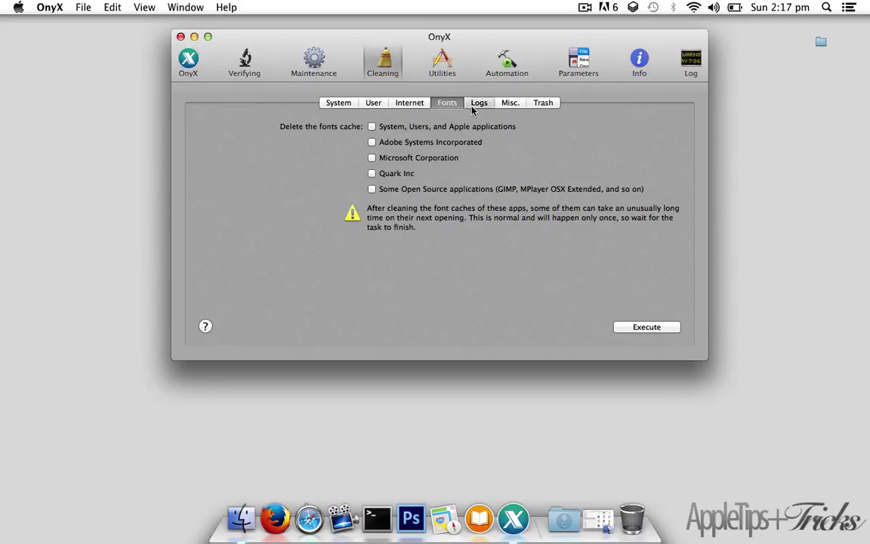
pyautogui.click(476, 103)
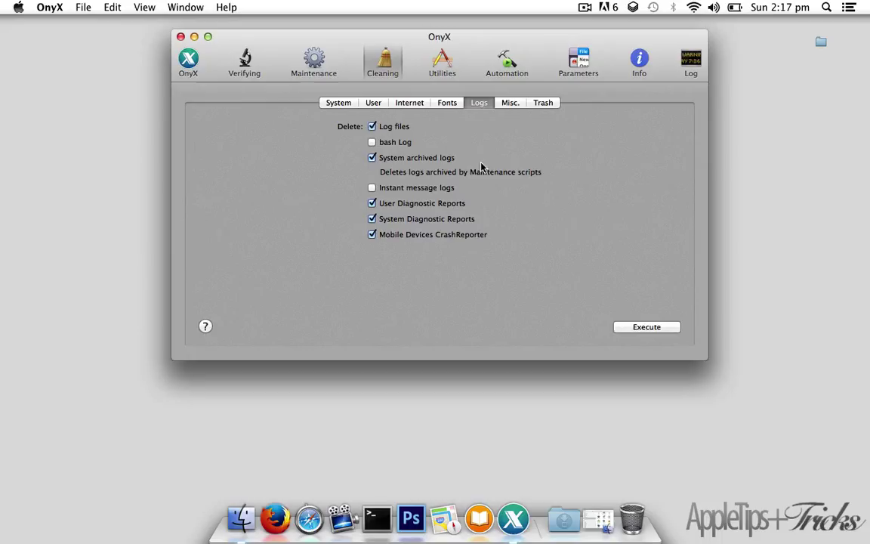
pyautogui.click(506, 105)
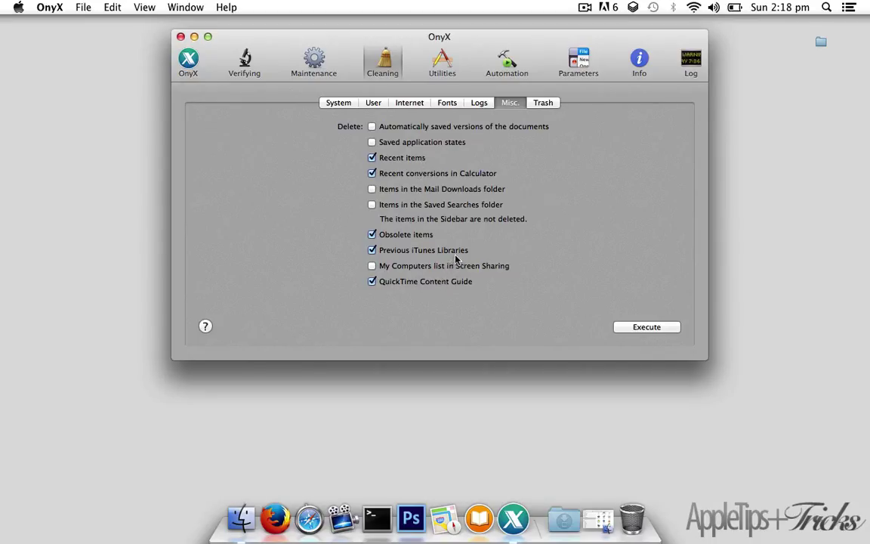
# Set the Trash cleaning option to Secure Delete and return to the System cache options
pyautogui.click(541, 104)
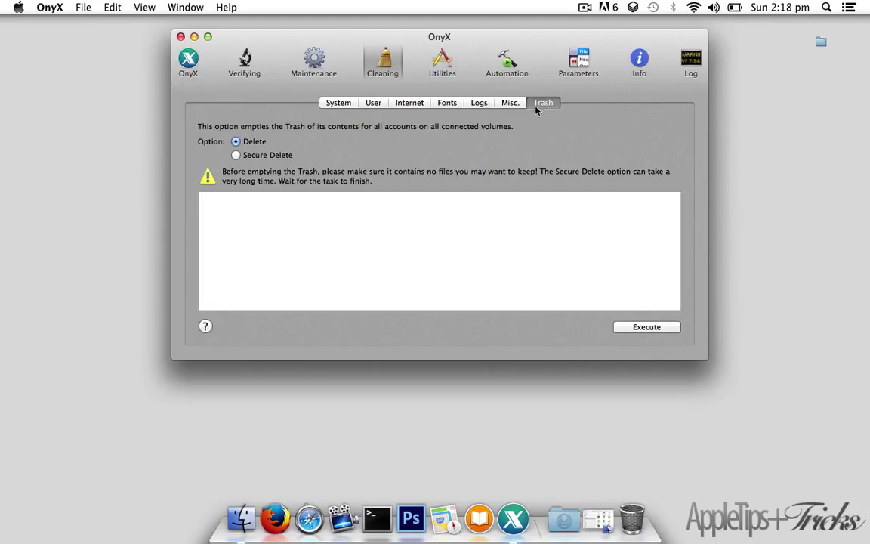
pyautogui.click(236, 155)
pyautogui.click(236, 142)
pyautogui.click(238, 156)
pyautogui.click(333, 103)
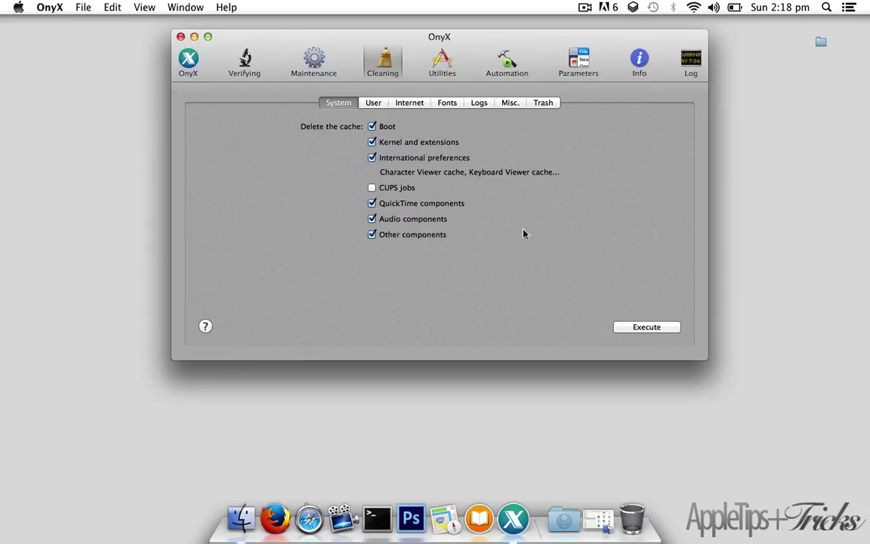
# Run the selected cleaning commands, allowing all open applications to quit, and dismiss the restart request without restarting or shutting down
pyautogui.click(625, 325)
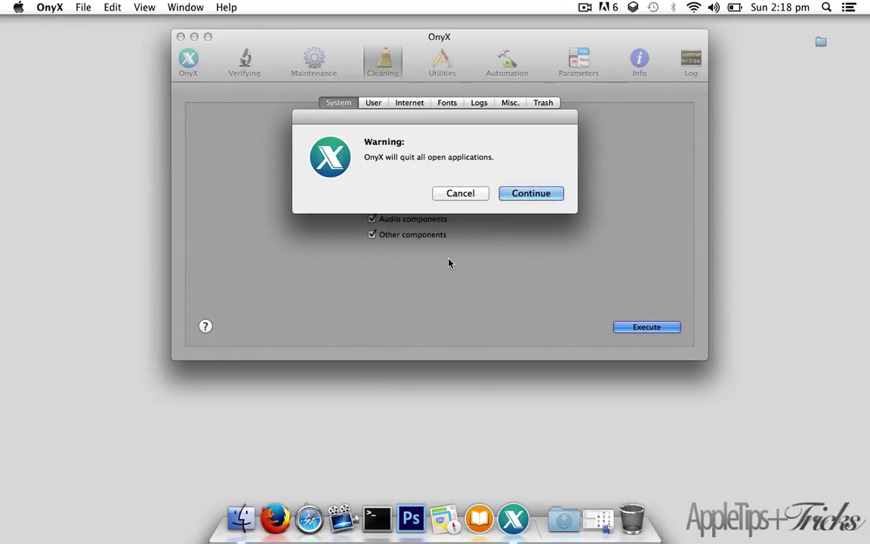
pyautogui.press('Return')
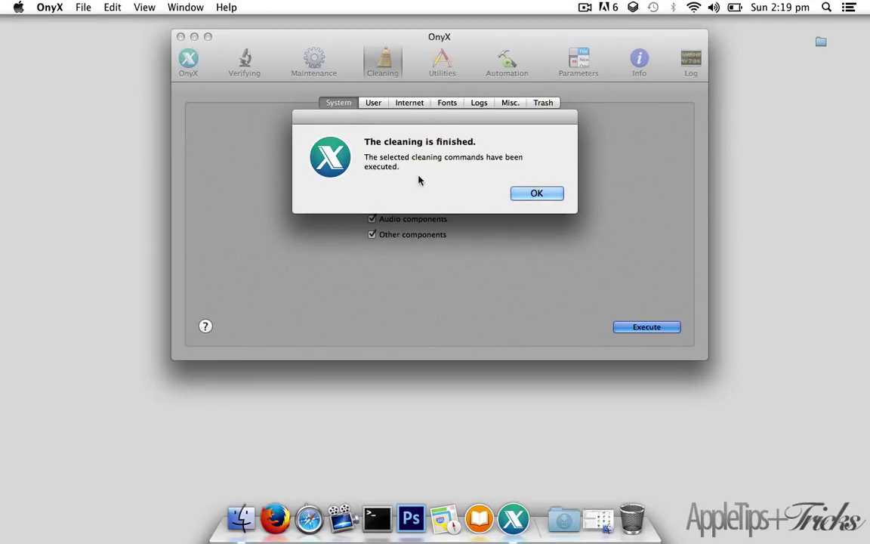
pyautogui.press('Return')
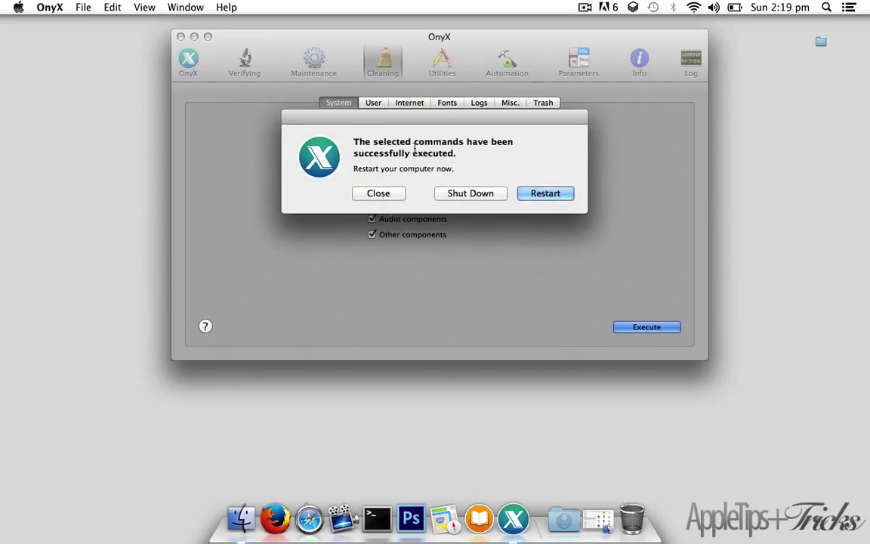
pyautogui.tripleClick(414, 147)
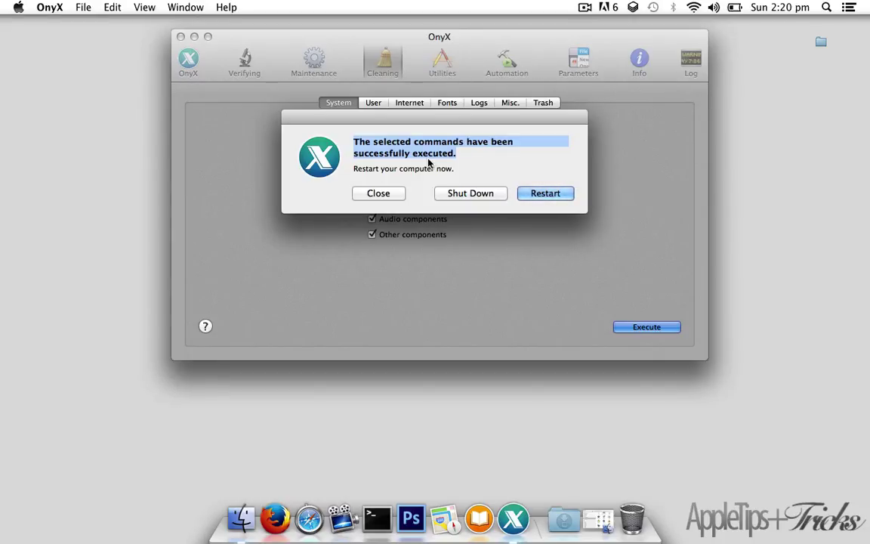
pyautogui.click(379, 193)
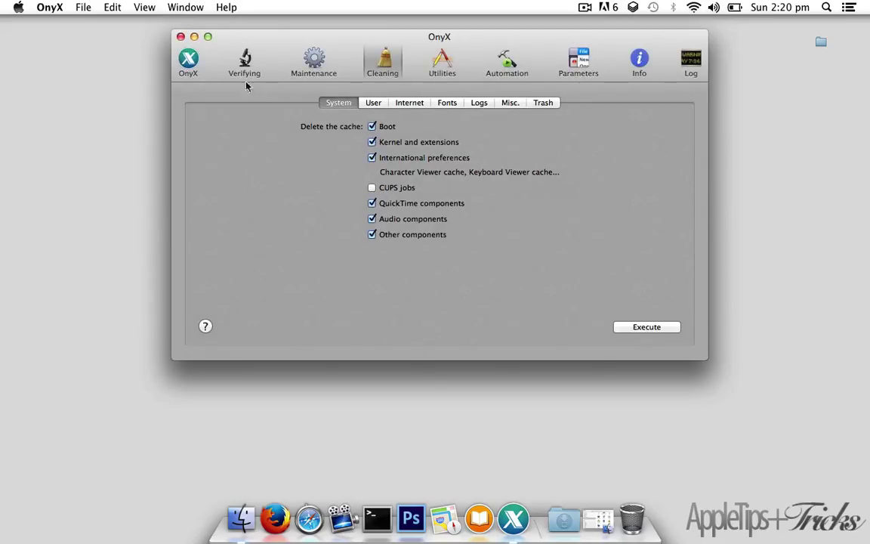
# Close the OnyX window and quit the application
pyautogui.click(180, 36)
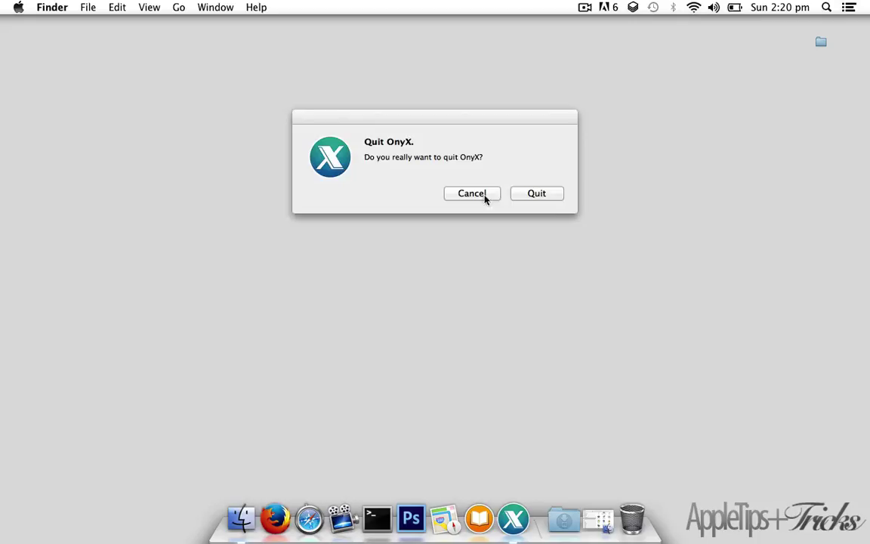
pyautogui.click(549, 198)
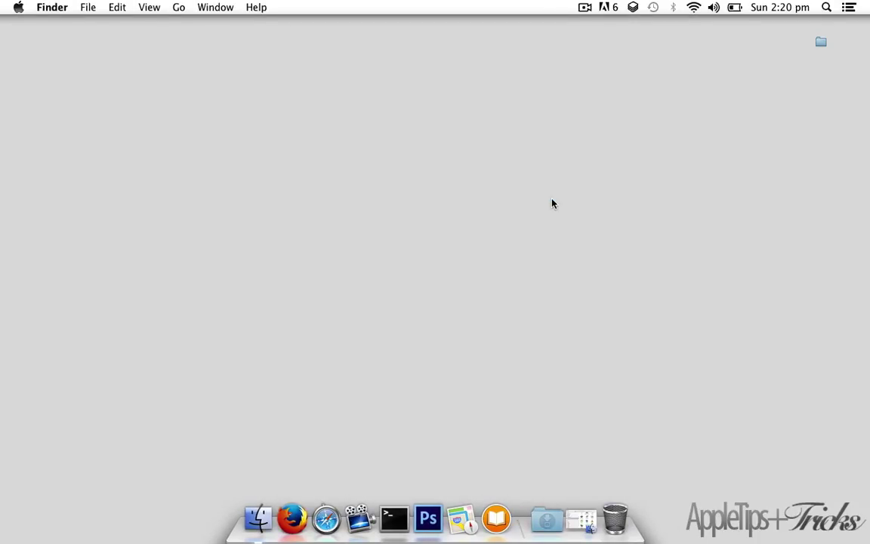